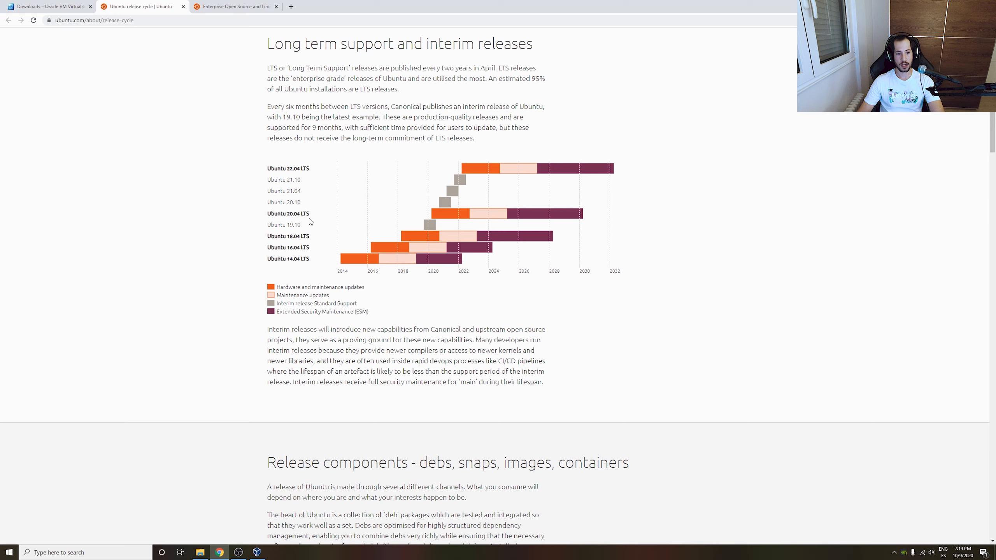
Switch to the ubuntu.com tab showing the Ubuntu Desktop, Server, IoT and Cloud download options.
key(ctrl+Tab)
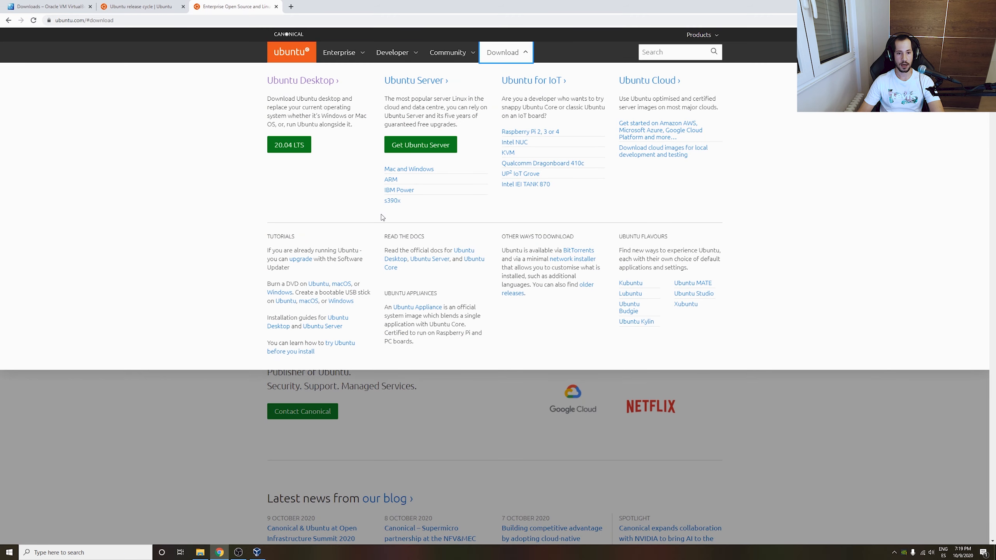
Start the Ubuntu Desktop 20.04.1 ISO download, cancel it, and return to the download options.
click(298, 152)
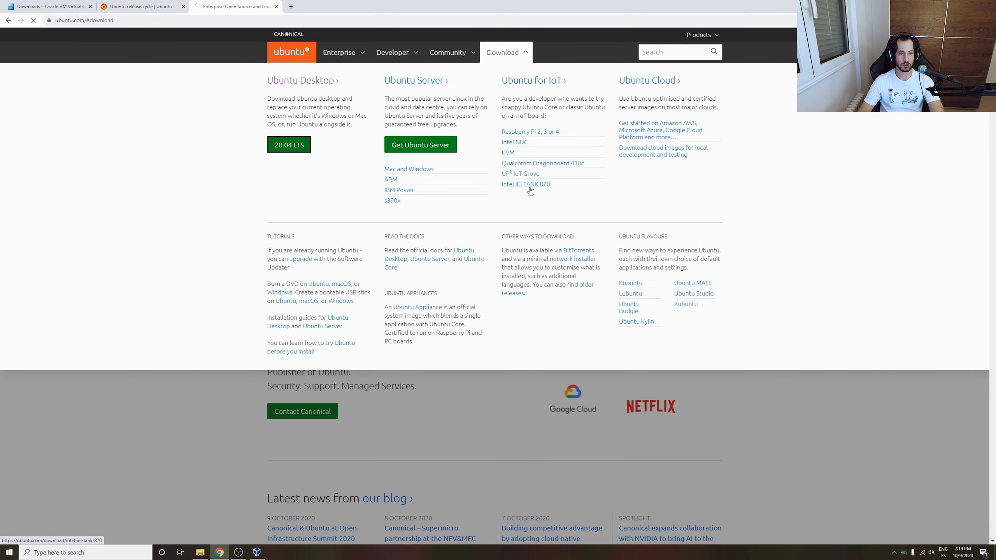
scroll(514, 274, down, 3)
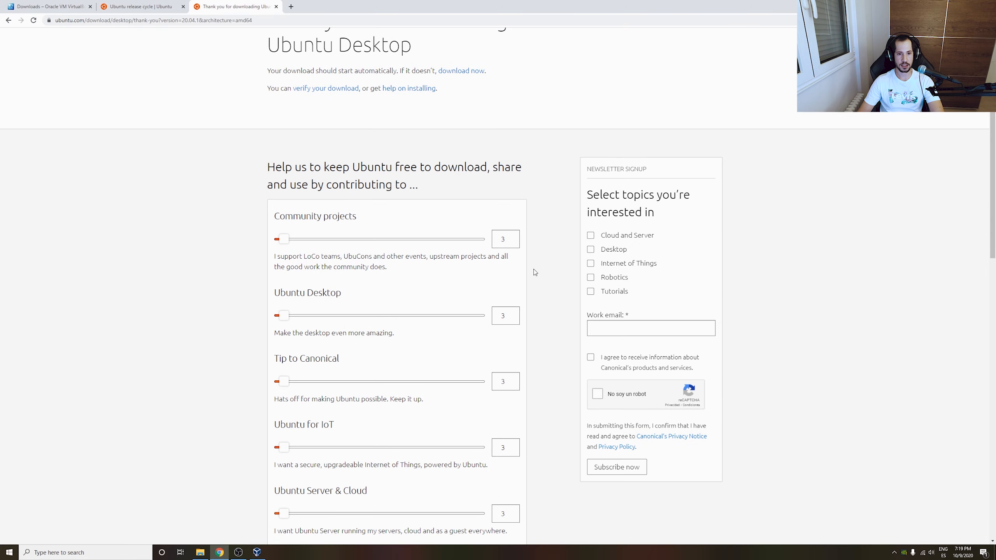
click(460, 71)
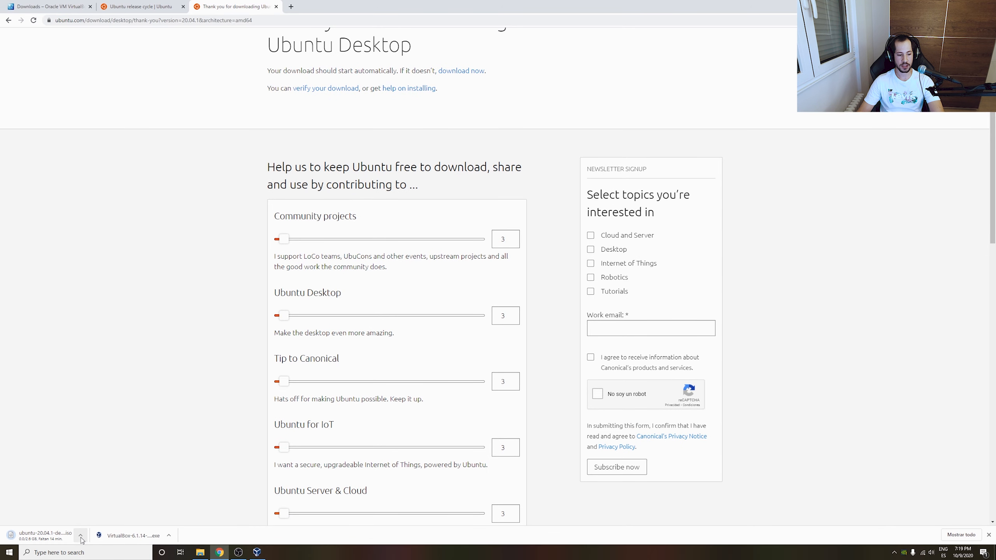
click(80, 535)
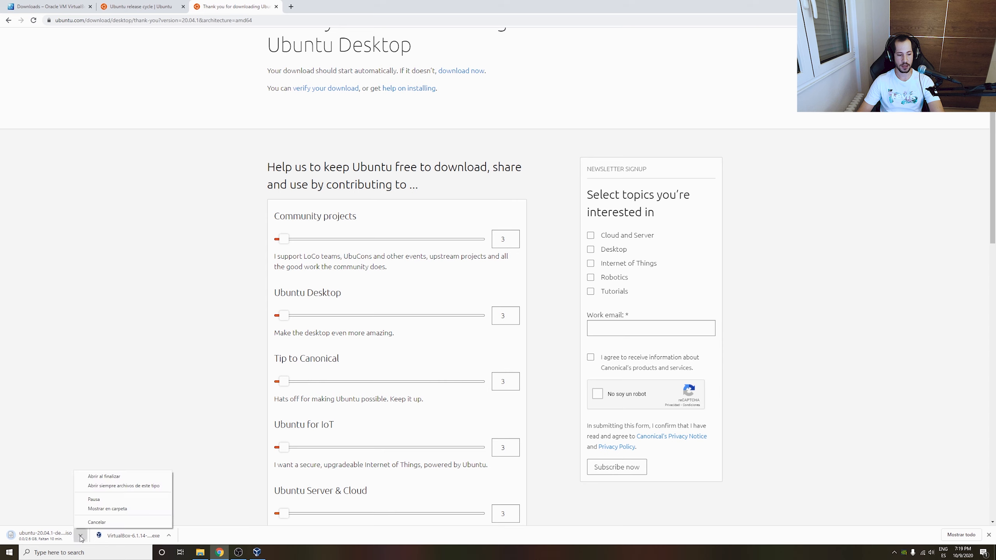
click(94, 522)
key(alt+Left)
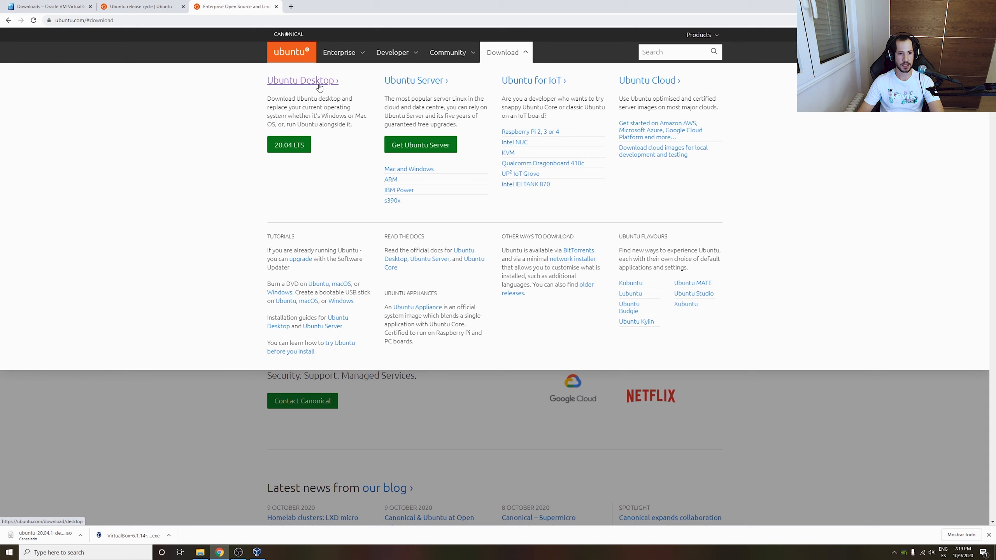
Browse the Ubuntu Desktop download page and its Alternative downloads page on ubuntu.com.
click(319, 87)
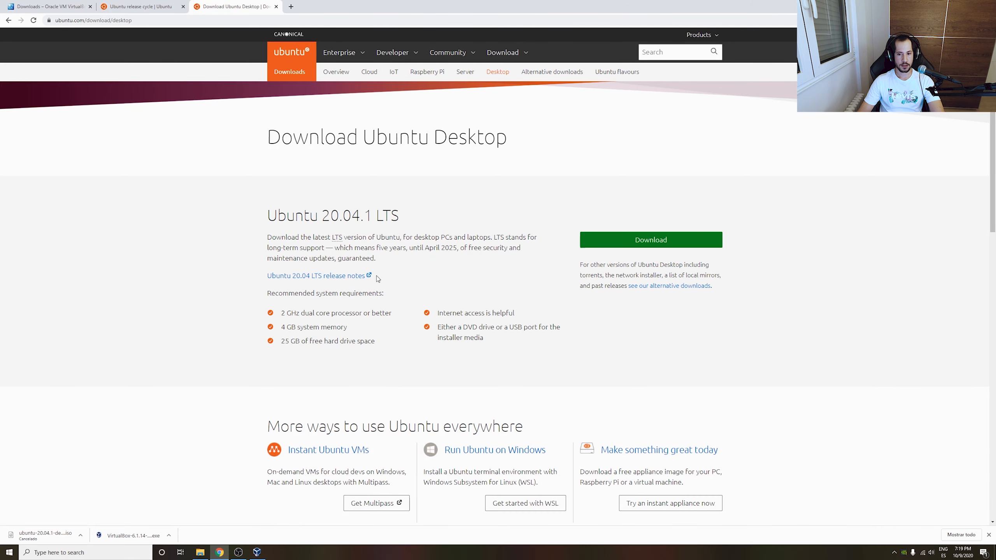
scroll(520, 267, down, 1)
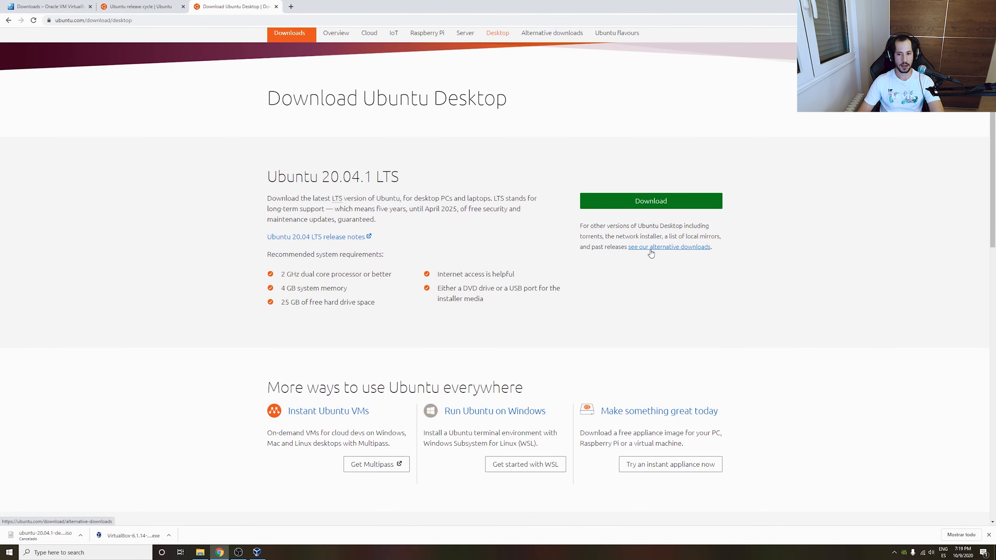
click(666, 247)
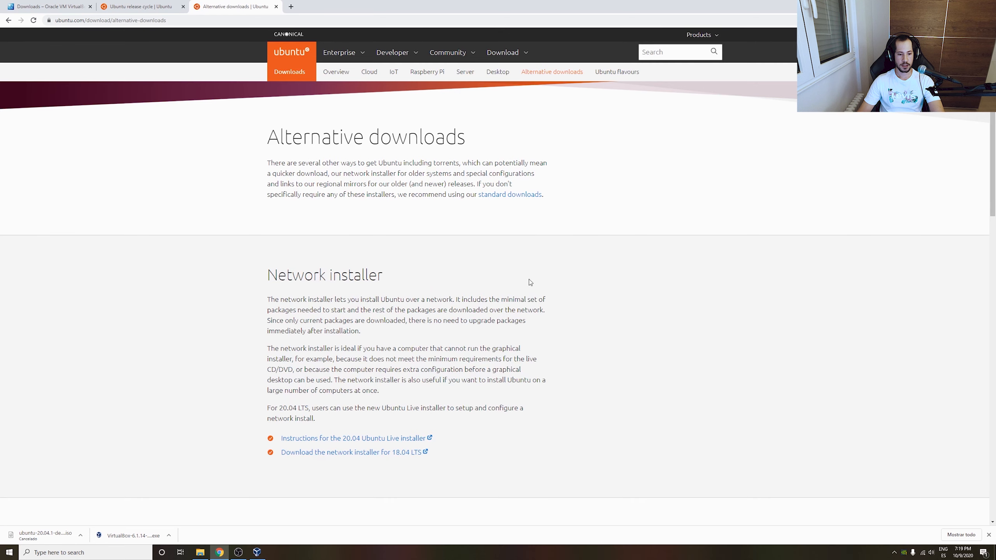
scroll(511, 264, down, 3)
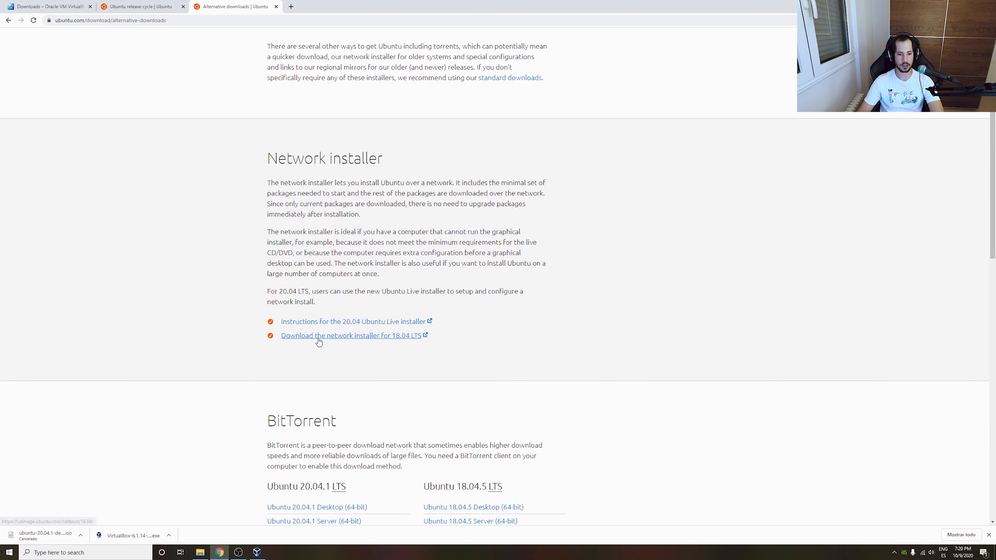
scroll(411, 357, down, 3)
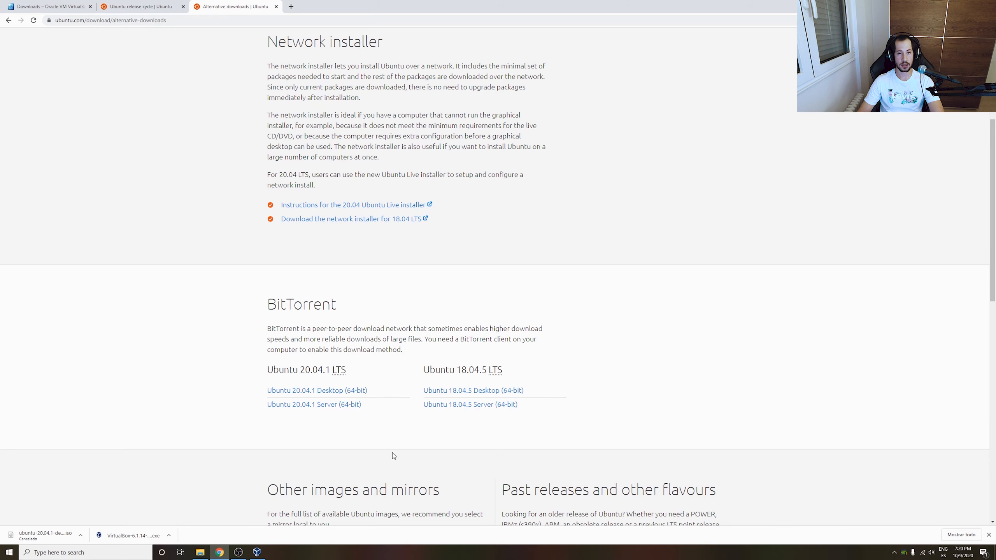
scroll(450, 357, up, 1)
scroll(451, 357, up, 5)
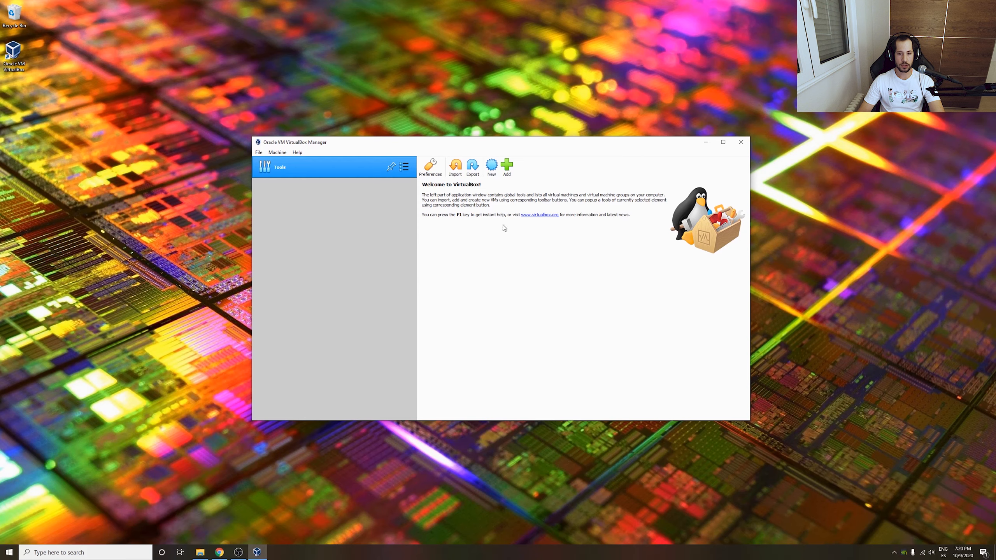
Create a new VM named 'Ubuntu 20.04', detected as Linux / Ubuntu (64-bit).
click(492, 168)
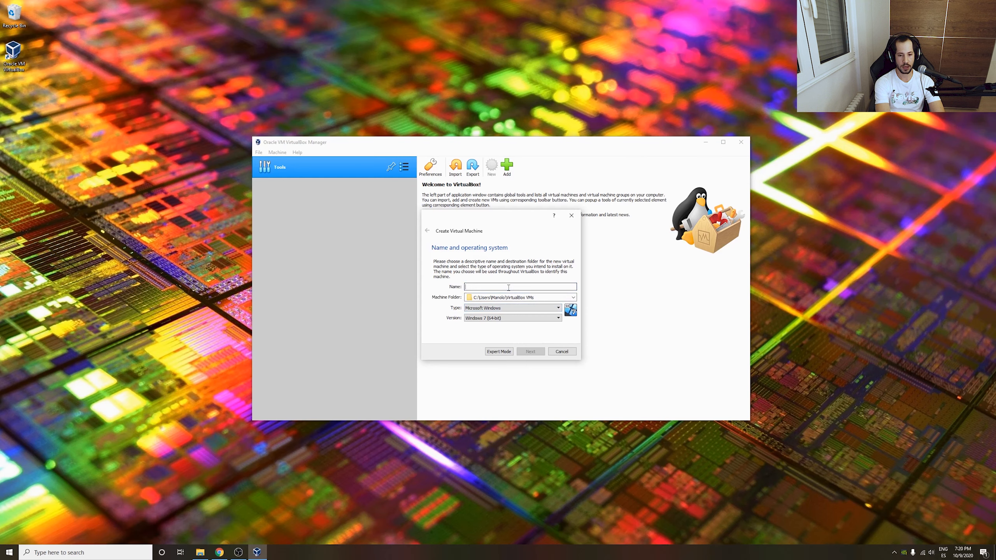
text(Ubunt)
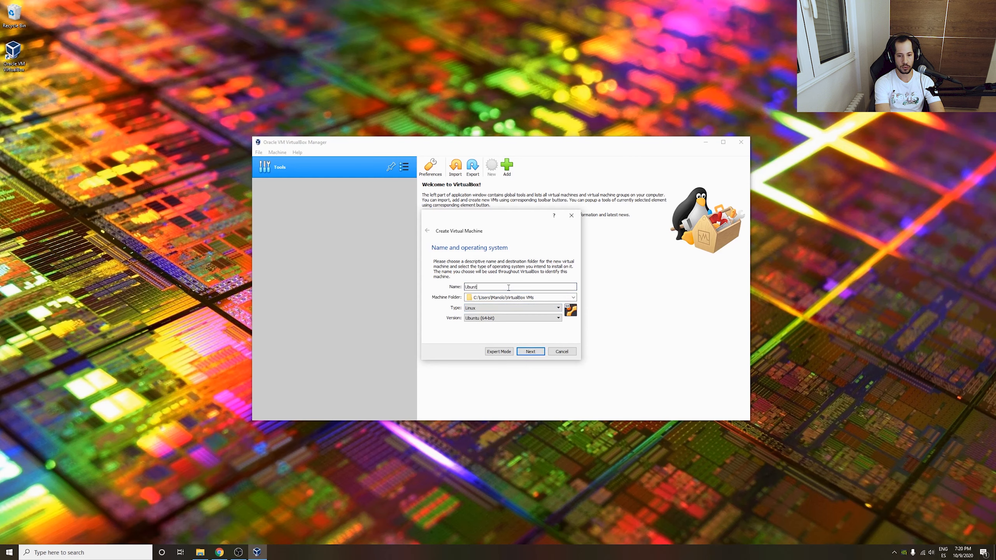
text(u 20.04)
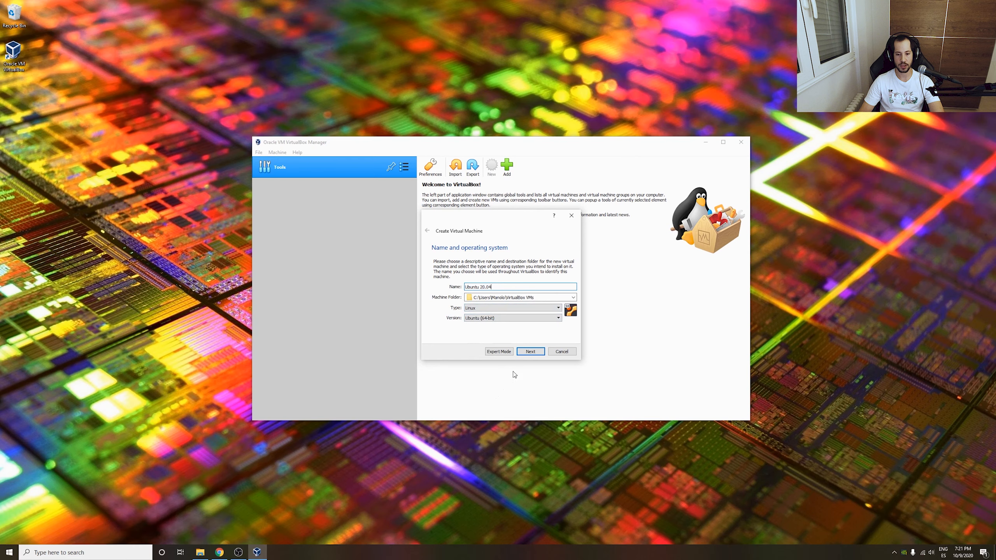
click(526, 352)
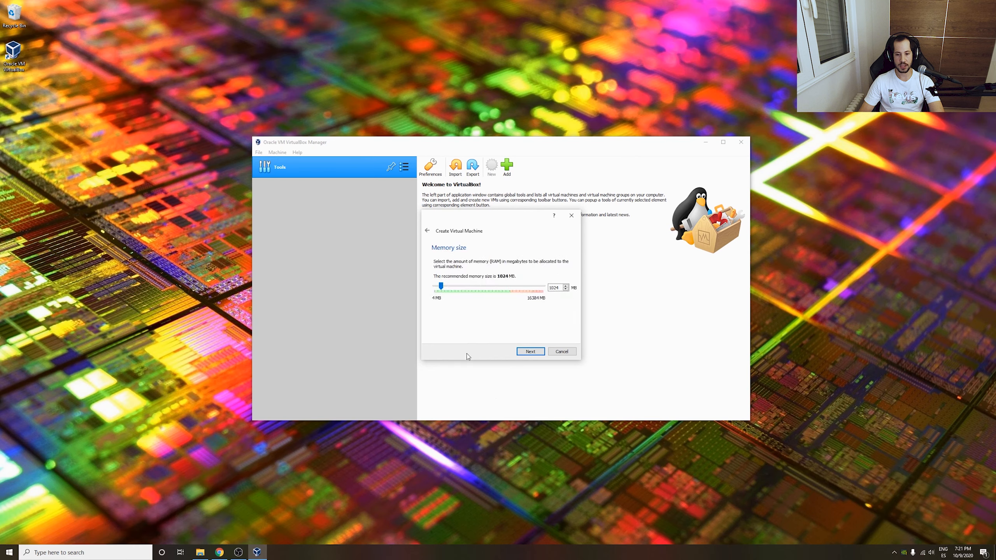
Raise the new VM's memory from 1024 MB to 8192 MB.
double_click(555, 288)
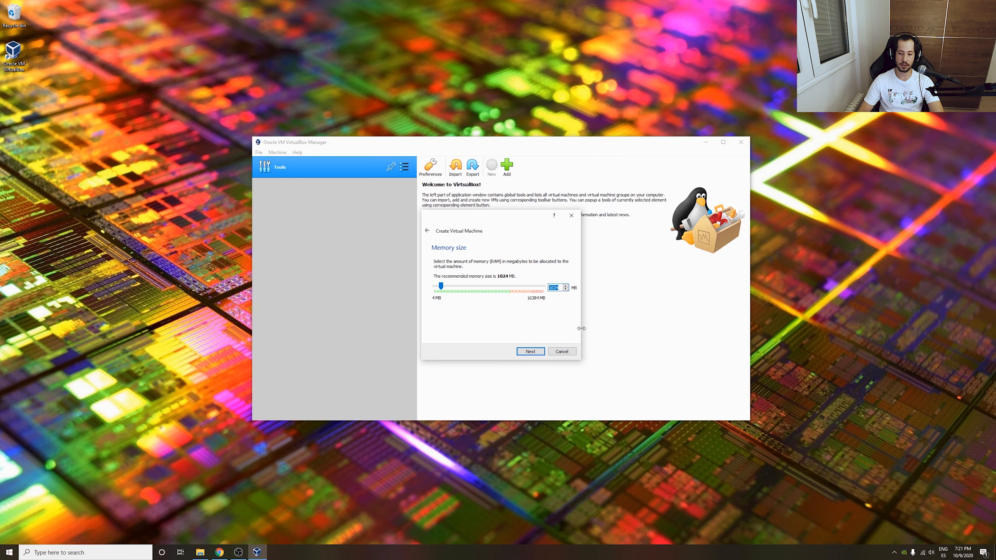
text(80)
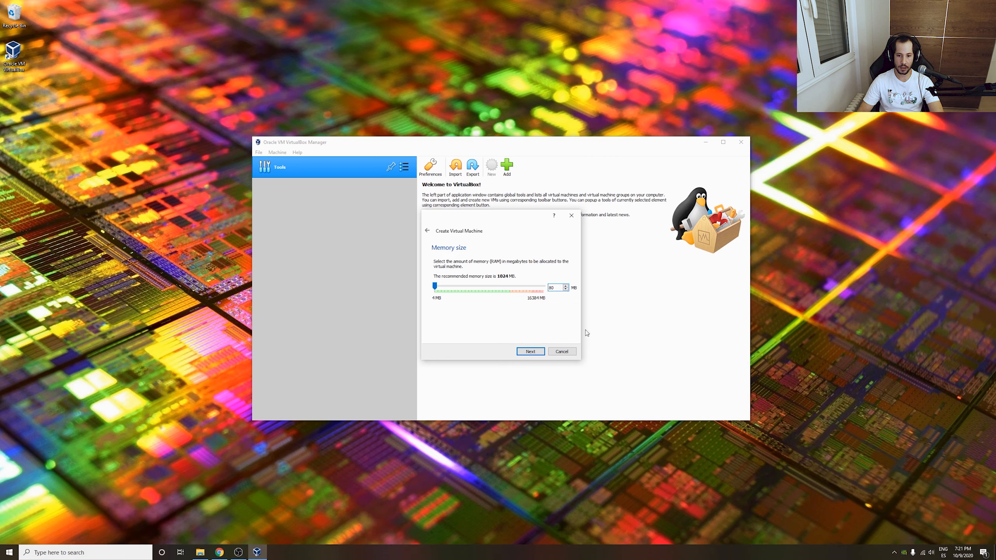
key(BackSpace)
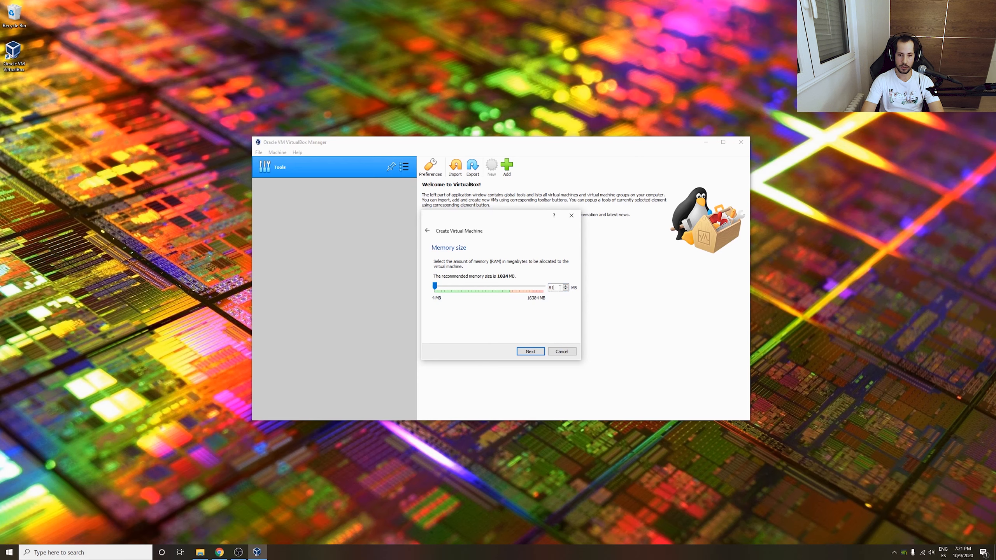
text(192)
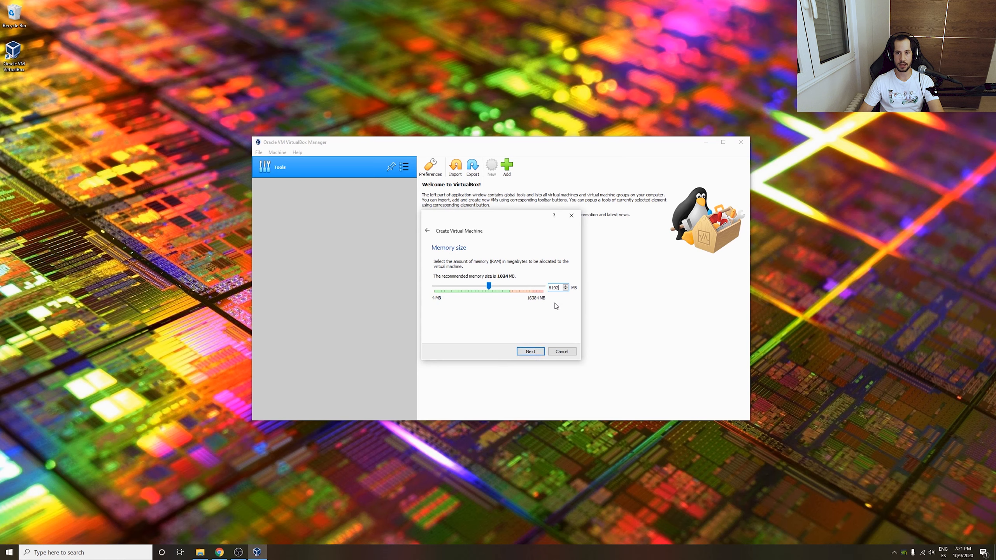
click(529, 352)
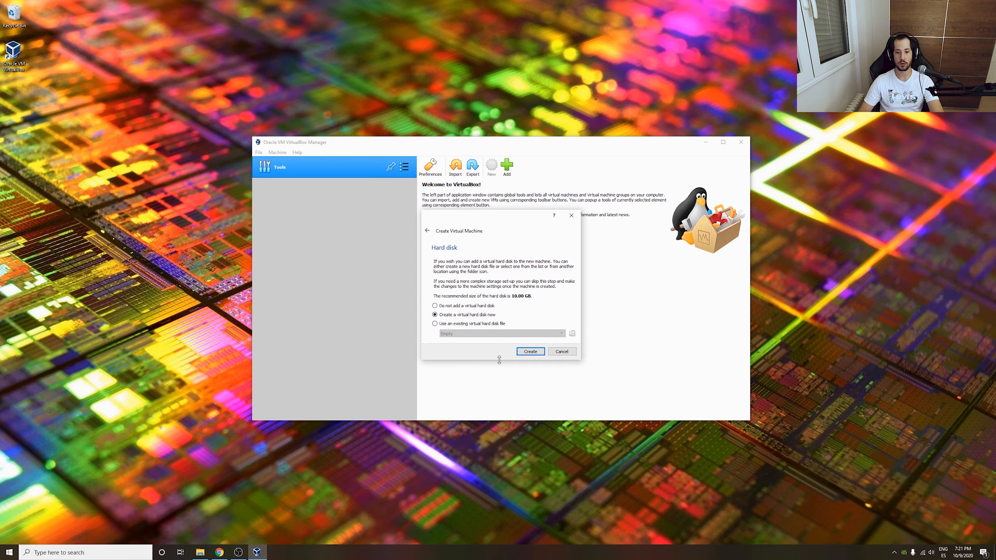
Choose to create a new virtual hard disk in VDI format.
click(530, 351)
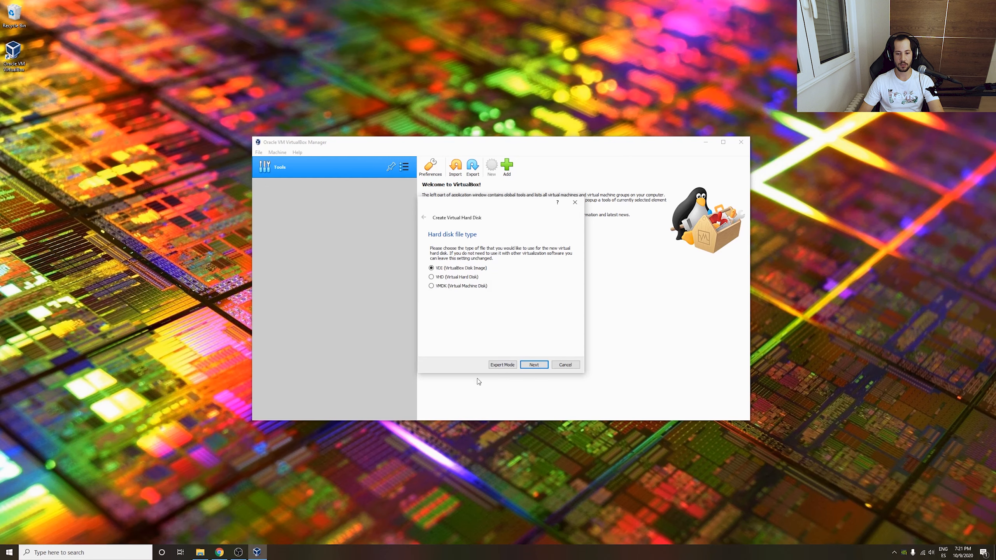
click(534, 364)
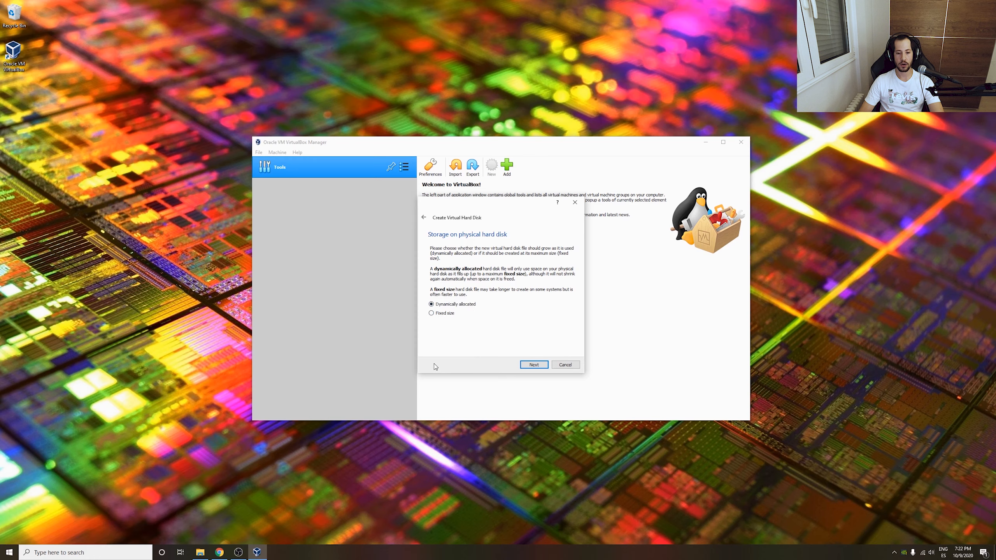
Make the disk dynamically allocated at 50.00 GB and create the VM.
click(531, 366)
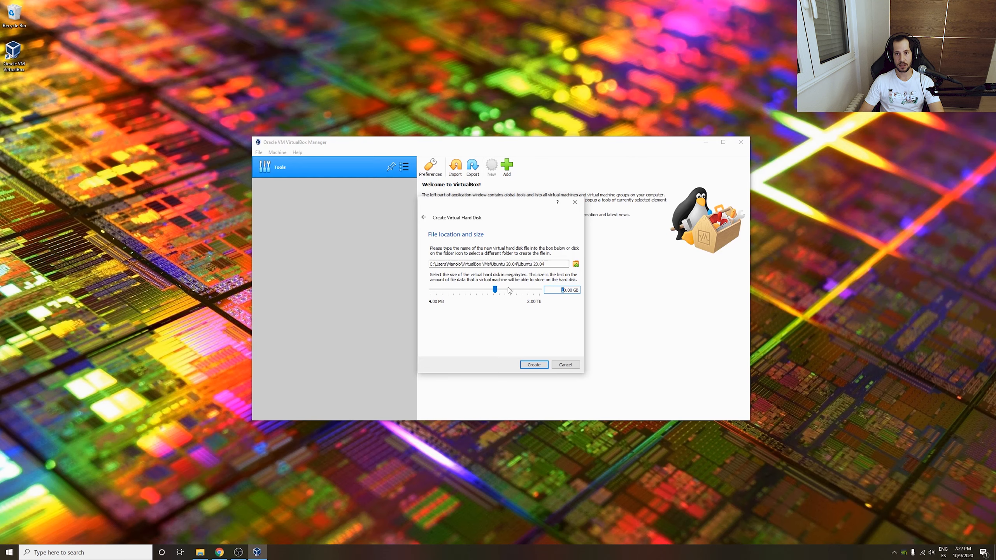
mouse_move(509, 290)
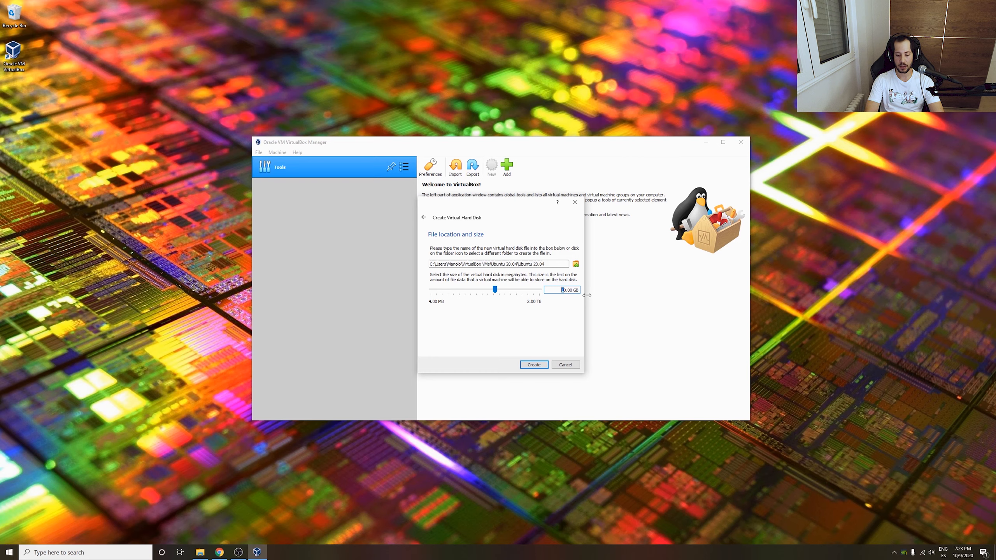
text(5)
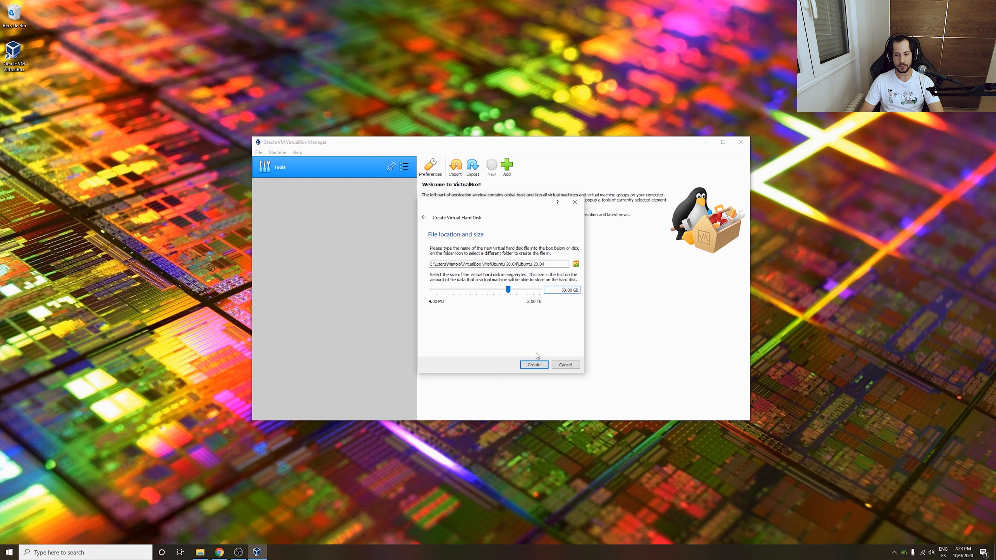
click(536, 364)
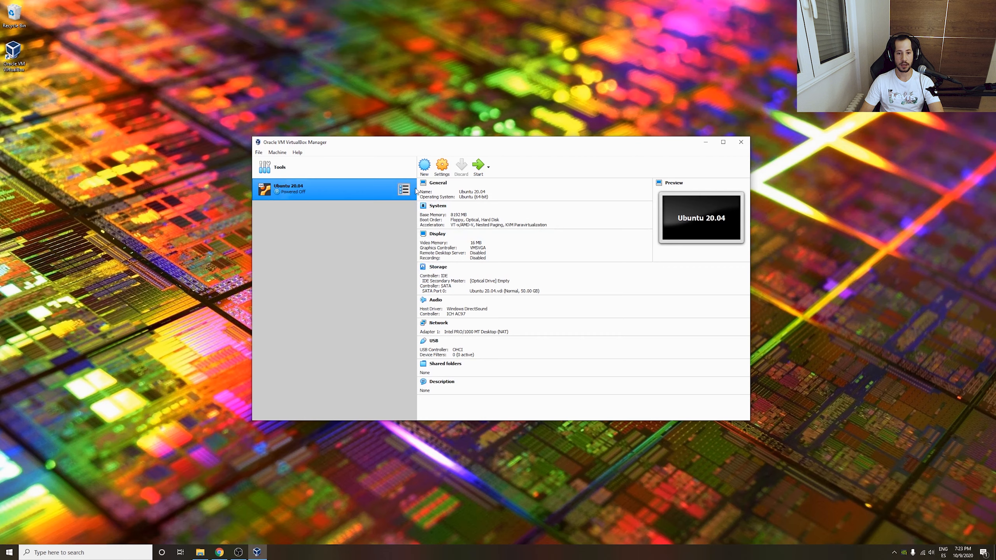
In System > Processor settings, assign 2 processors and enable nested VT-x/AMD-V.
click(441, 173)
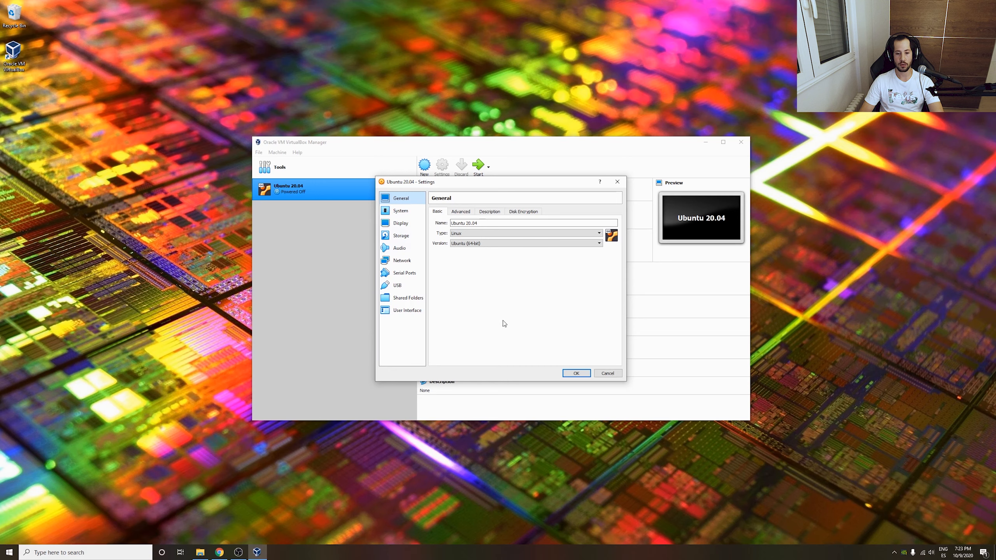
click(408, 213)
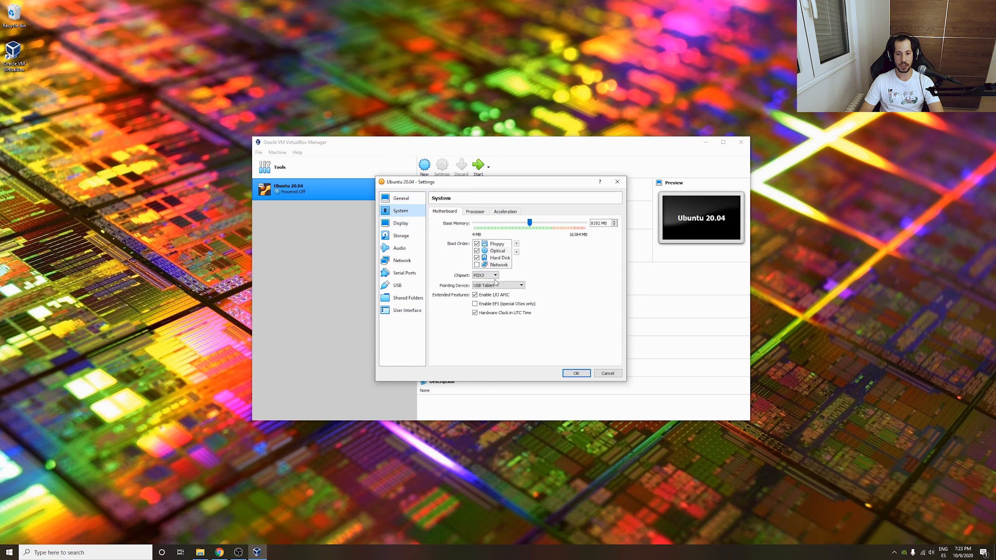
click(471, 213)
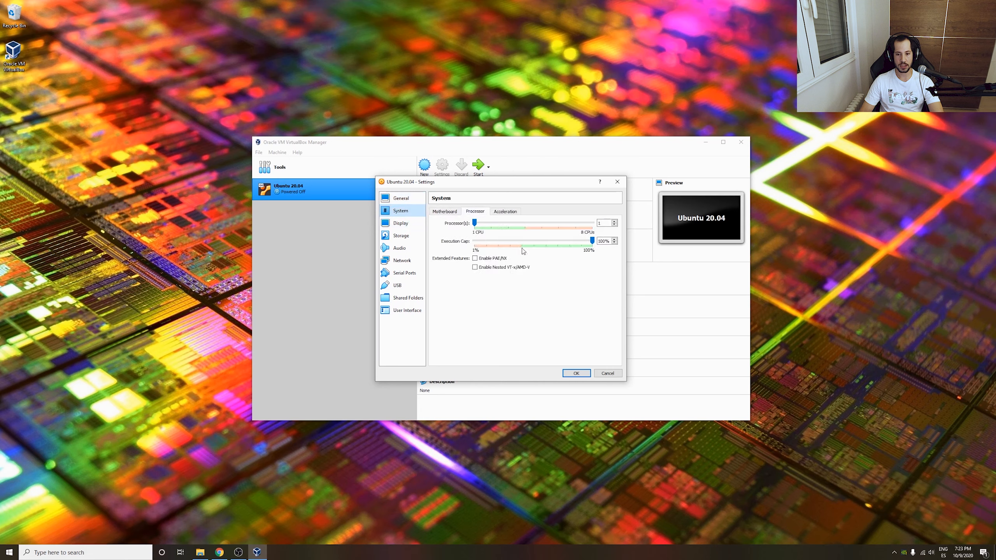
drag(475, 225, 491, 224)
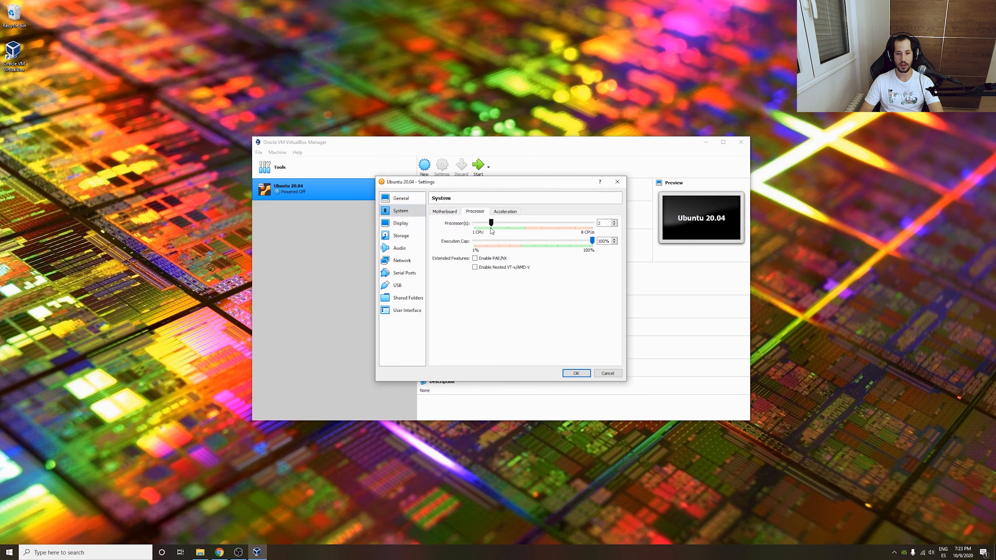
click(488, 268)
click(503, 212)
click(446, 211)
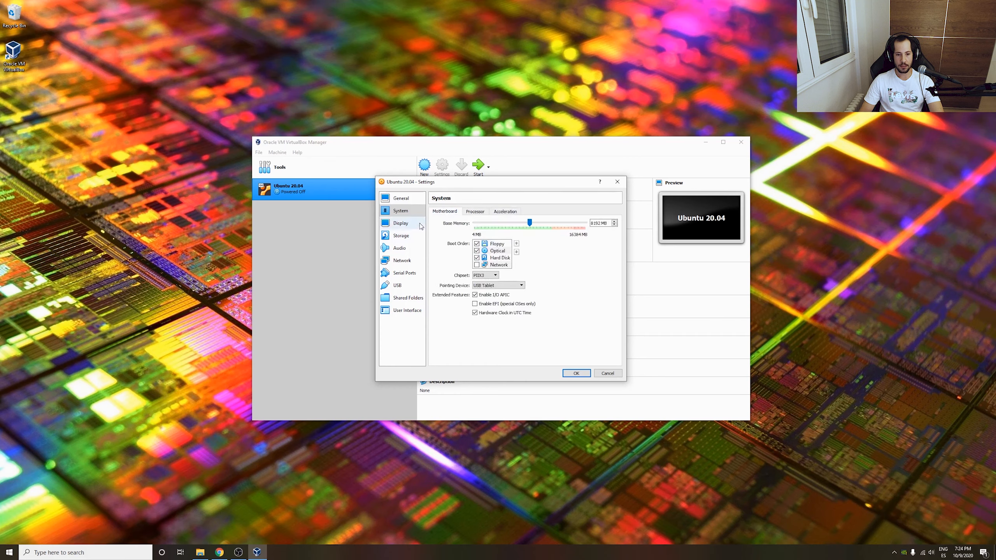
Save the VM settings and start the Ubuntu 20.04 virtual machine.
click(576, 373)
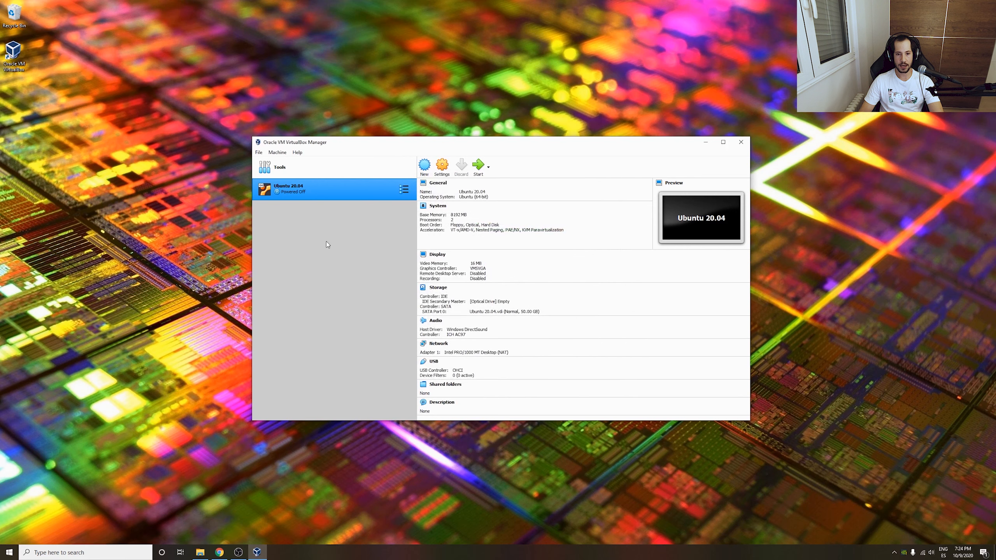
click(478, 173)
click(432, 216)
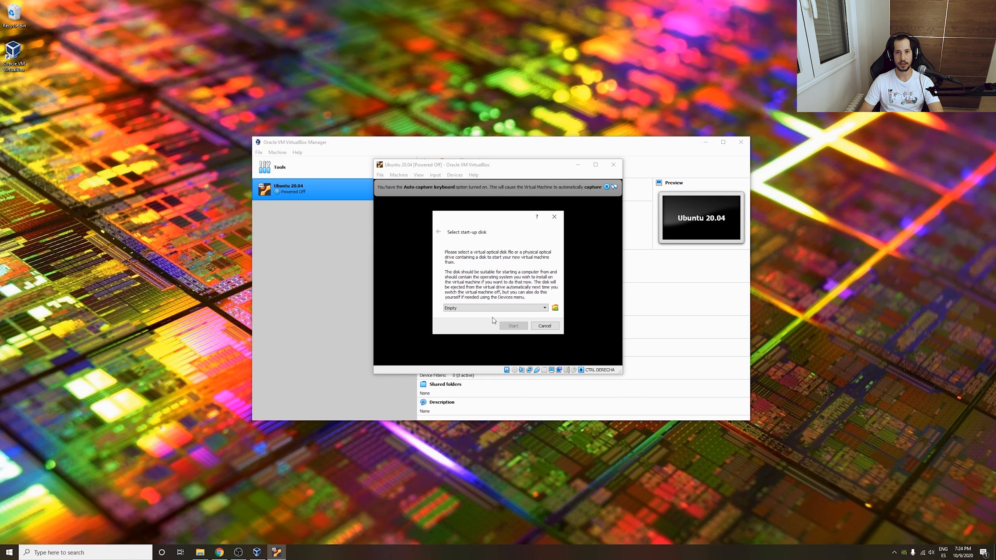
Boot from ubuntu-20.04-desktop-amd64.iso on Mirror (D:) as the start-up disk.
click(554, 309)
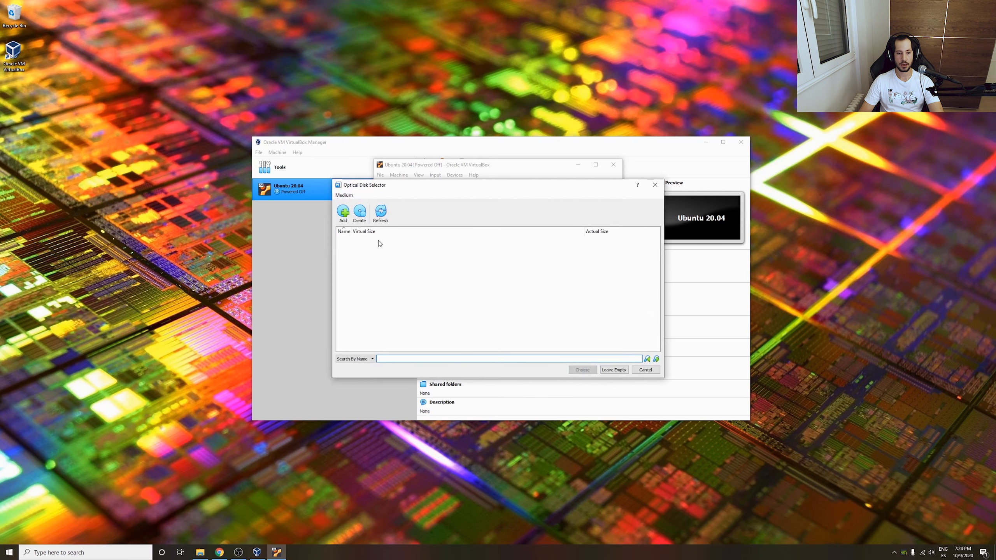
click(343, 213)
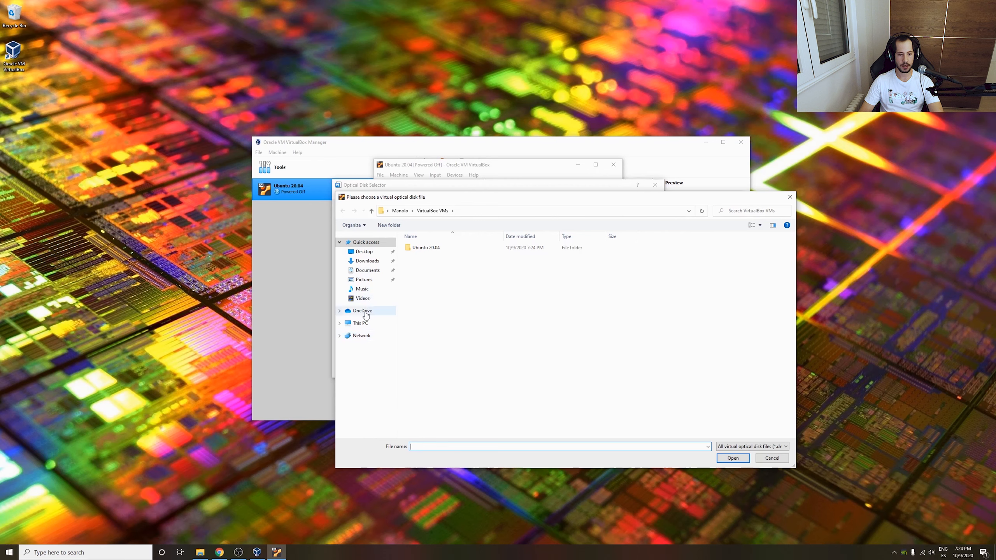
click(340, 323)
click(366, 407)
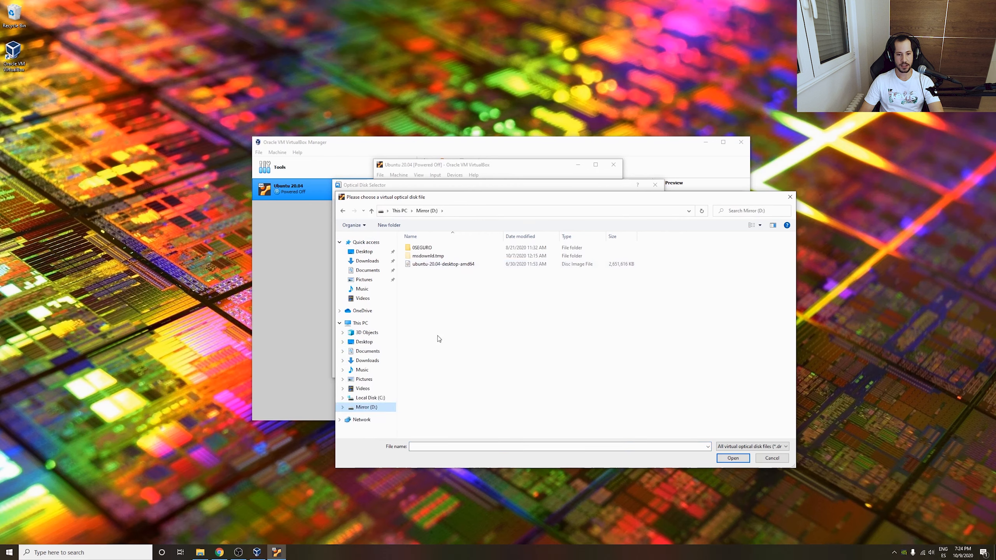
click(445, 265)
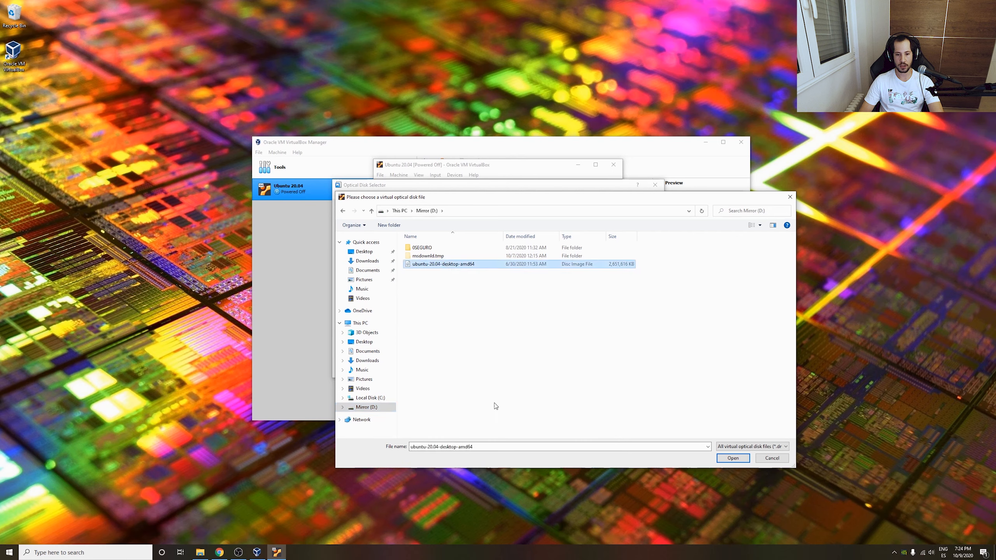
click(733, 458)
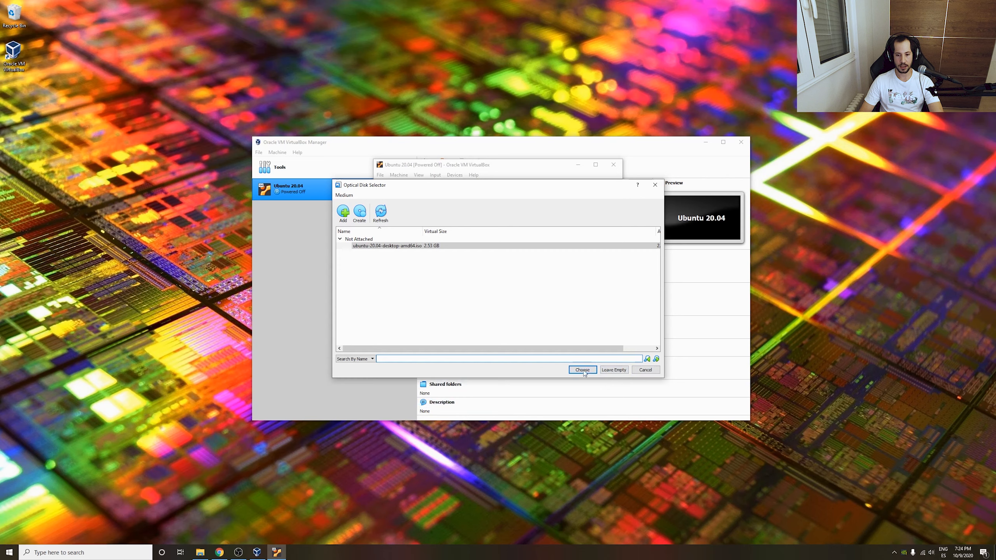
click(582, 370)
click(513, 326)
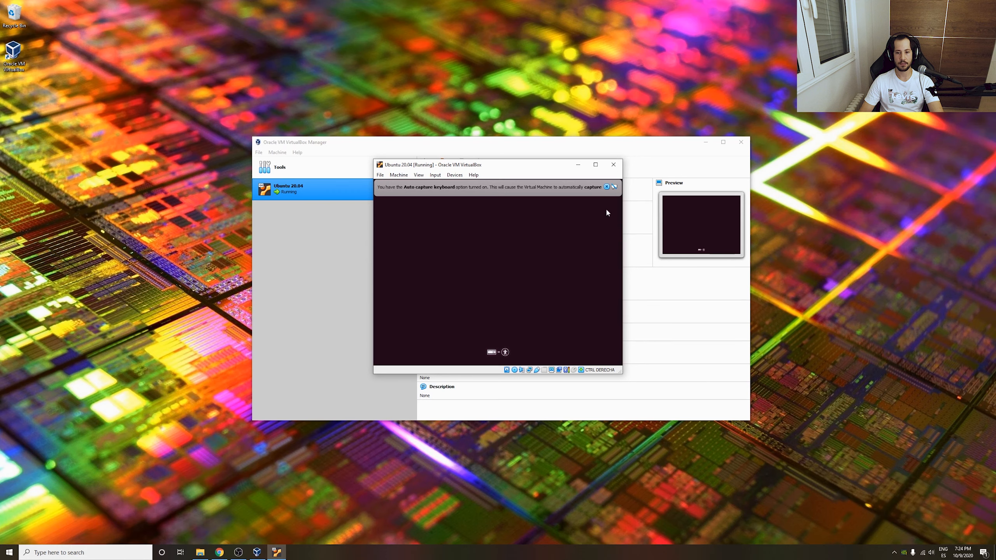
Dismiss the keyboard auto-capture notice and choose Install Ubuntu on the Welcome screen.
click(638, 186)
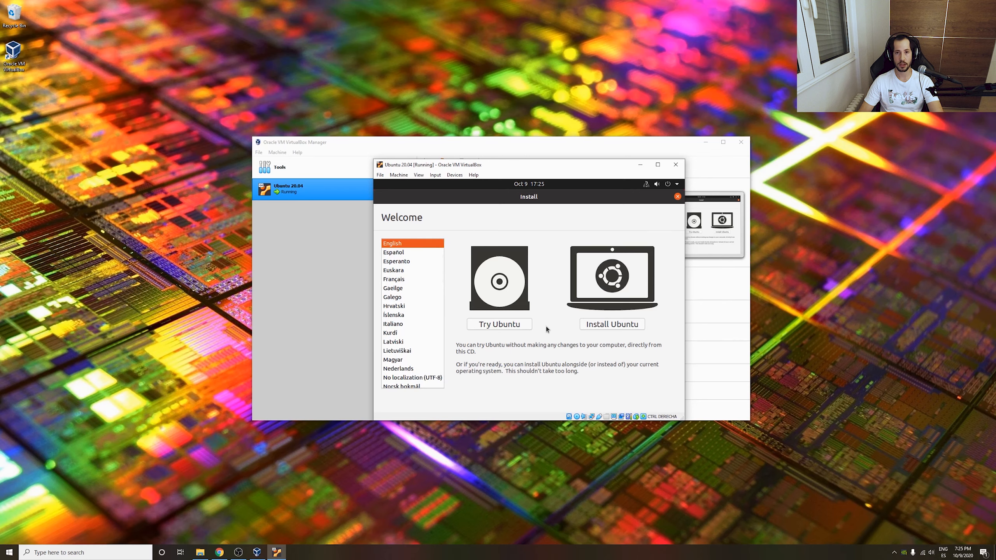
click(598, 326)
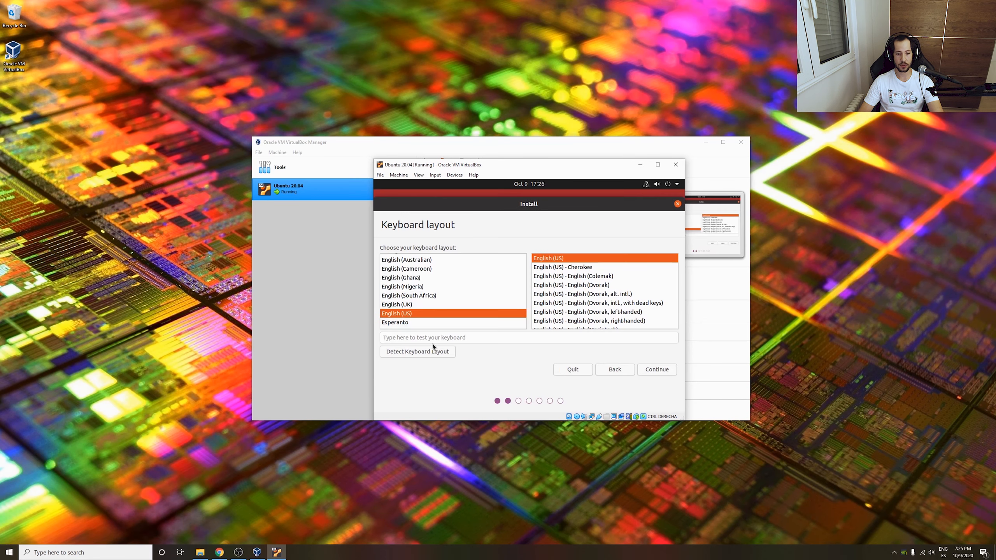
Select Spanish in the keyboard layout list.
scroll(426, 300, down, 4)
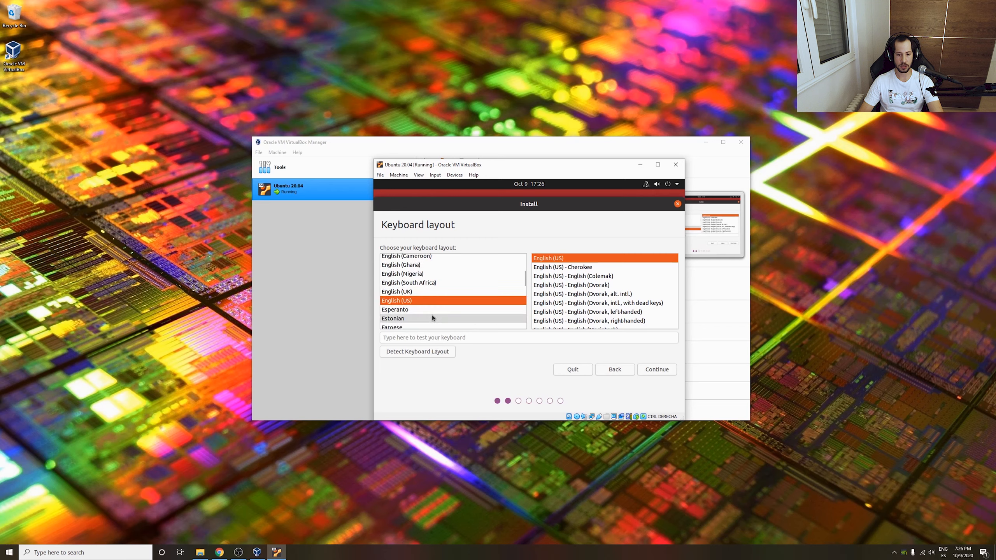
scroll(430, 315, down, 3)
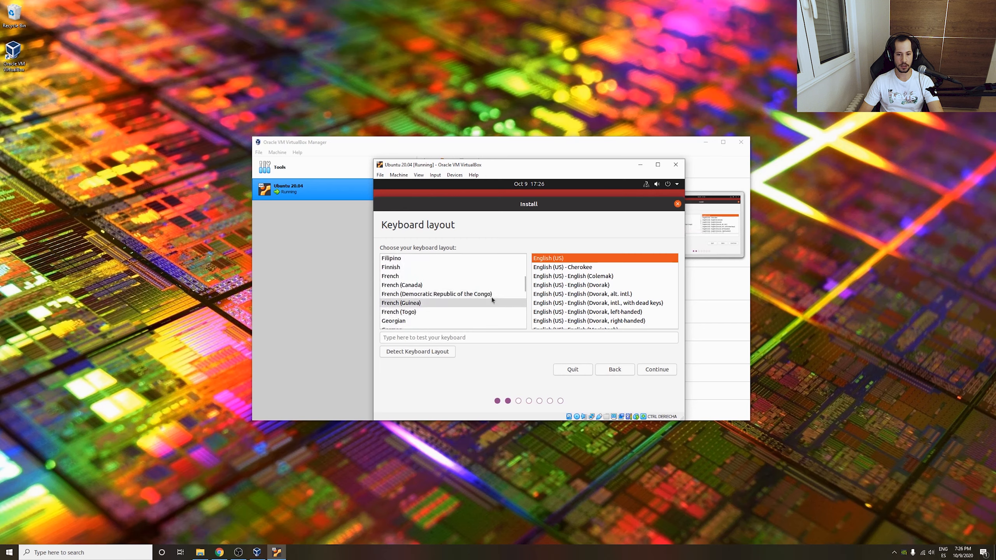
scroll(483, 295, down, 15)
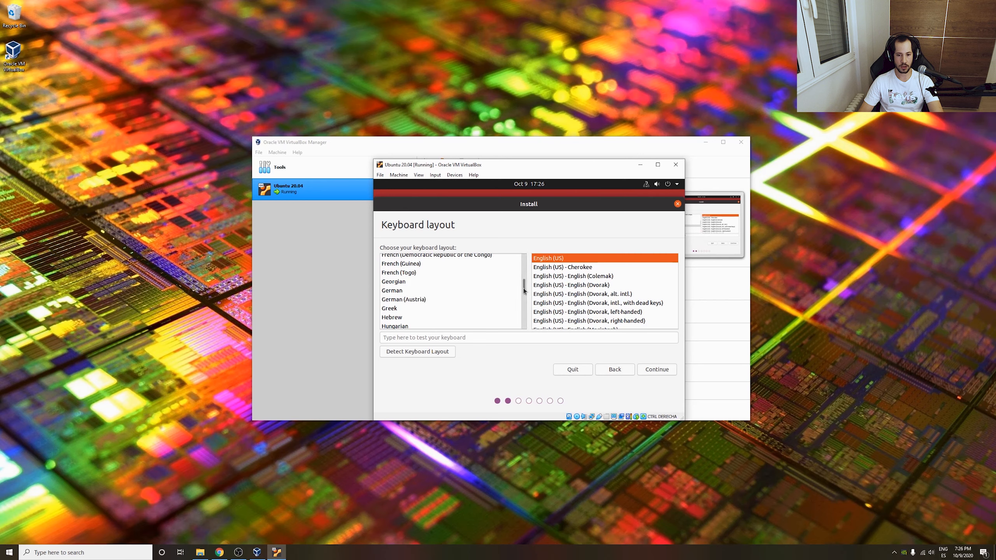
scroll(524, 308, down, 8)
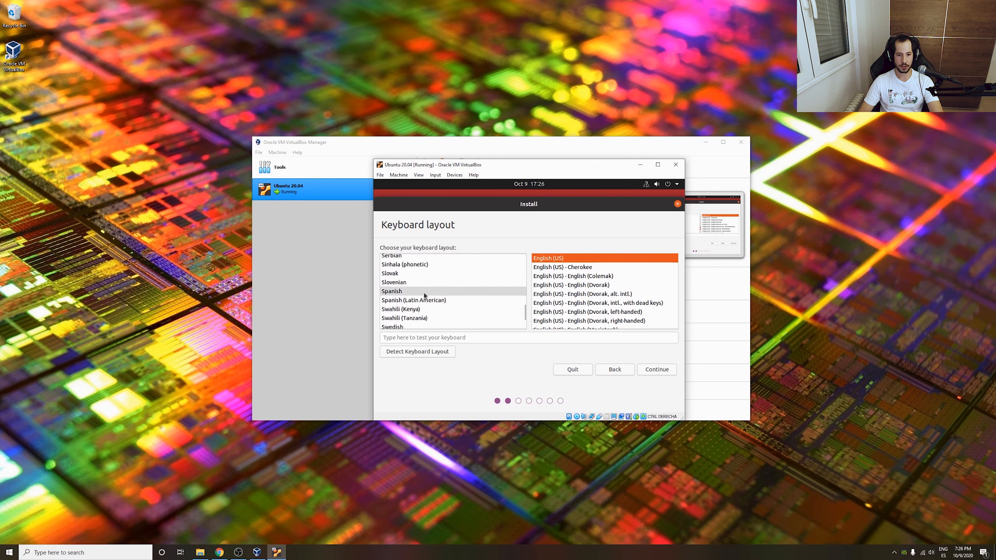
click(423, 292)
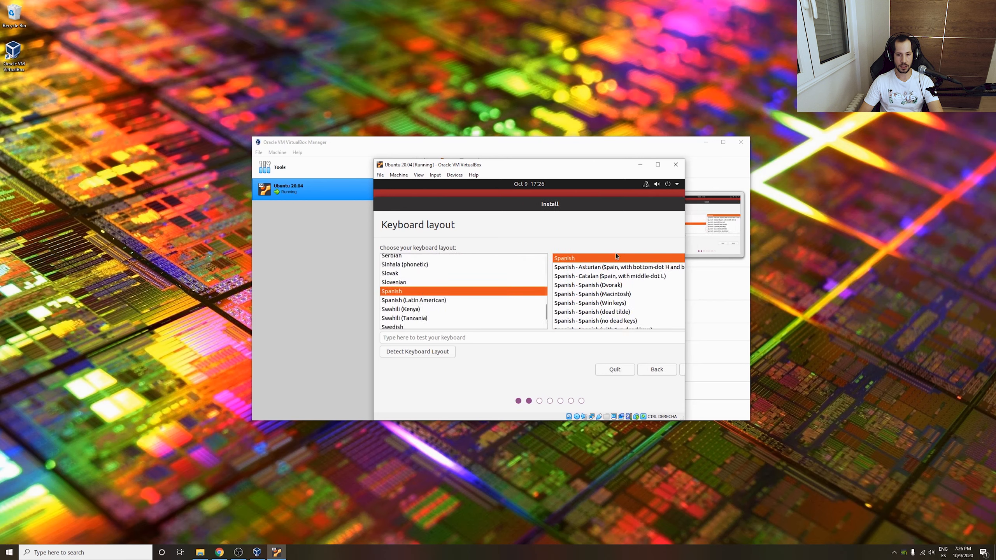
Test Spanish characters like Ñ in the test box, clear it, widen the window and continue.
click(444, 336)
text(Ñ)
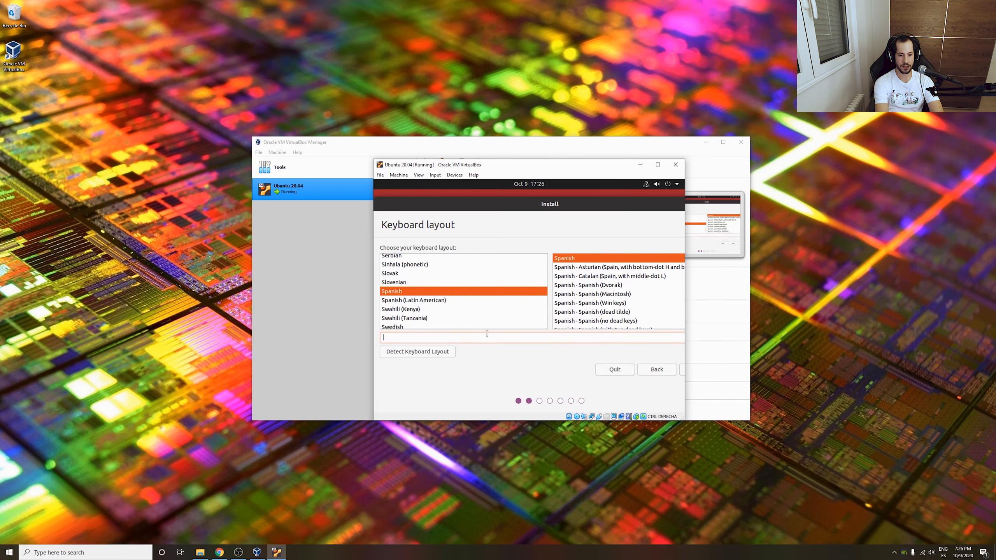
text(ññññññññ)
key(BackSpace)
key(BackSpace)
key(BackSpace)
key(BackSpace)
key(BackSpace)
key(BackSpace)
key(BackSpace)
key(BackSpace)
key(BackSpace)
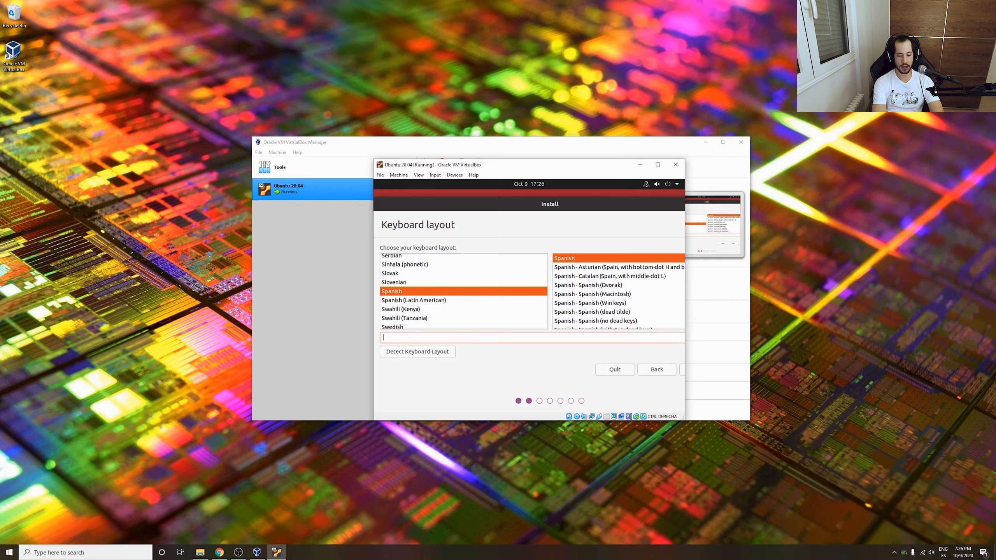
text(?)
key(BackSpace)
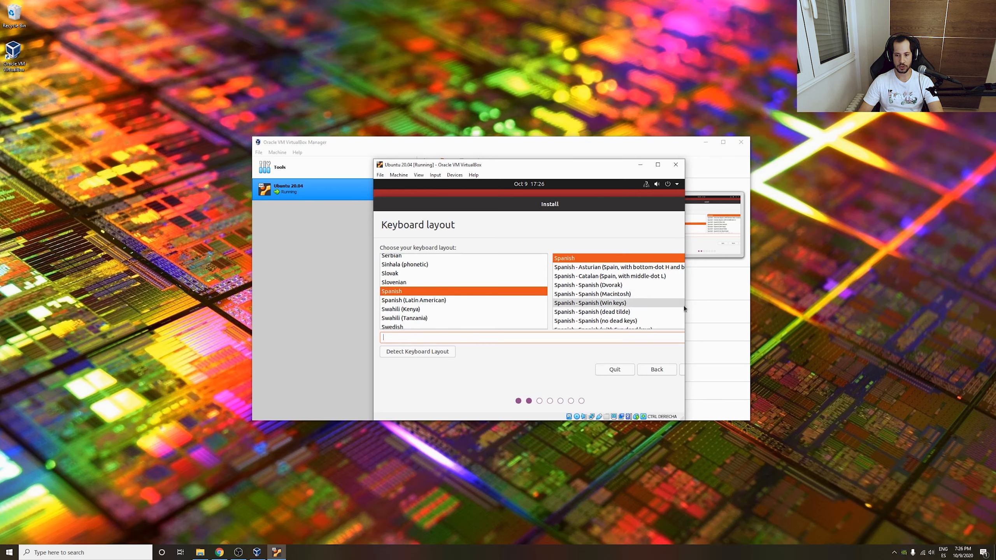
drag(684, 306, 714, 313)
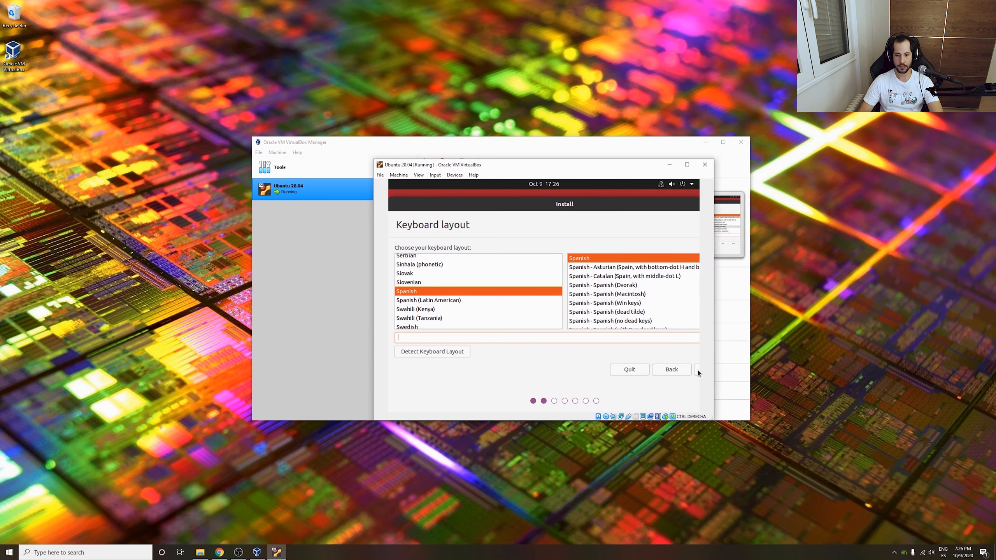
click(697, 371)
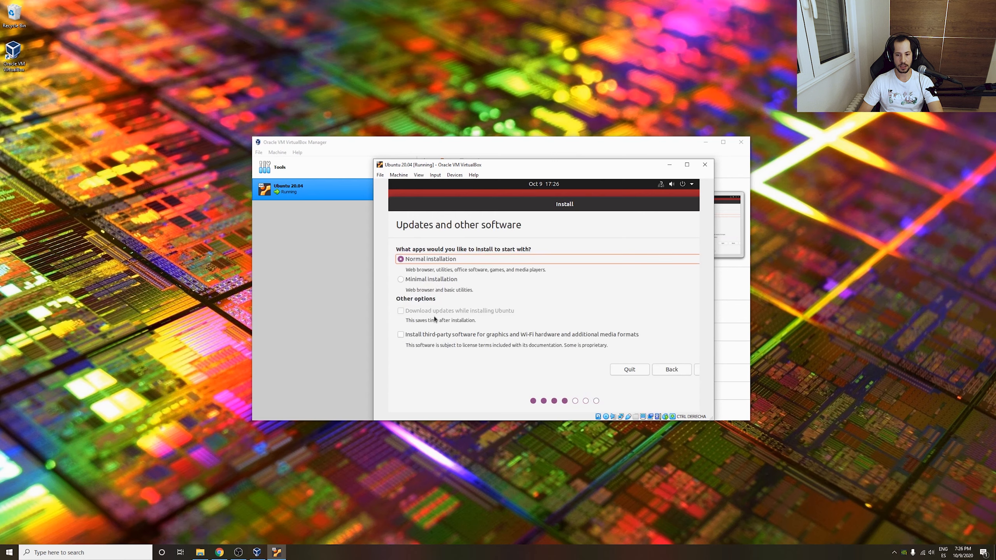
Keep Normal installation, choose Erase disk and install, confirm the partition changes, and select Madrid.
click(696, 369)
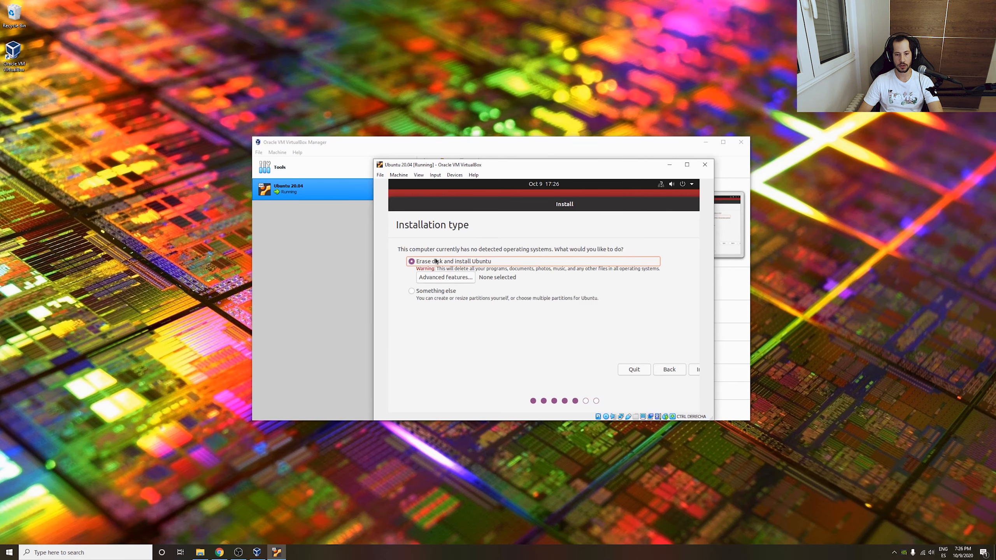
click(695, 369)
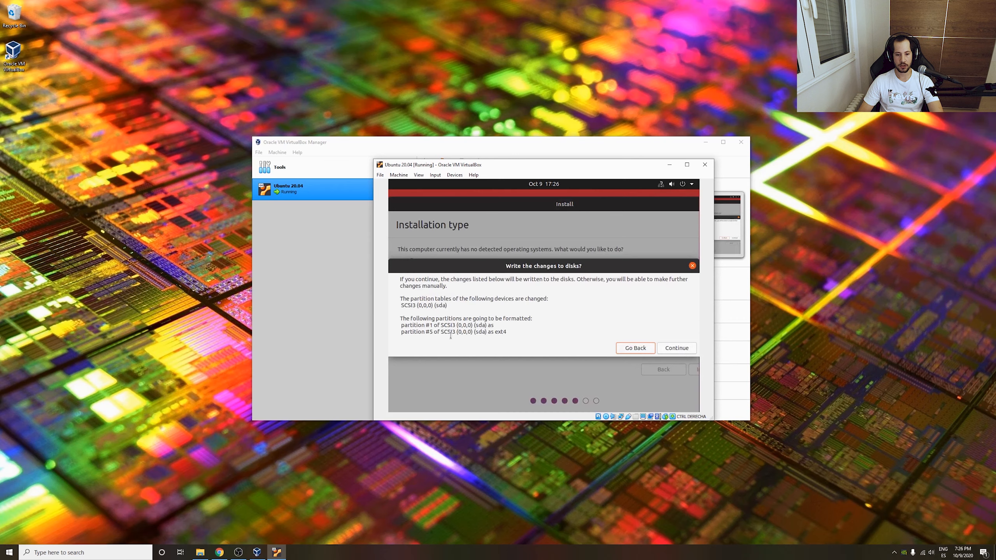
click(677, 348)
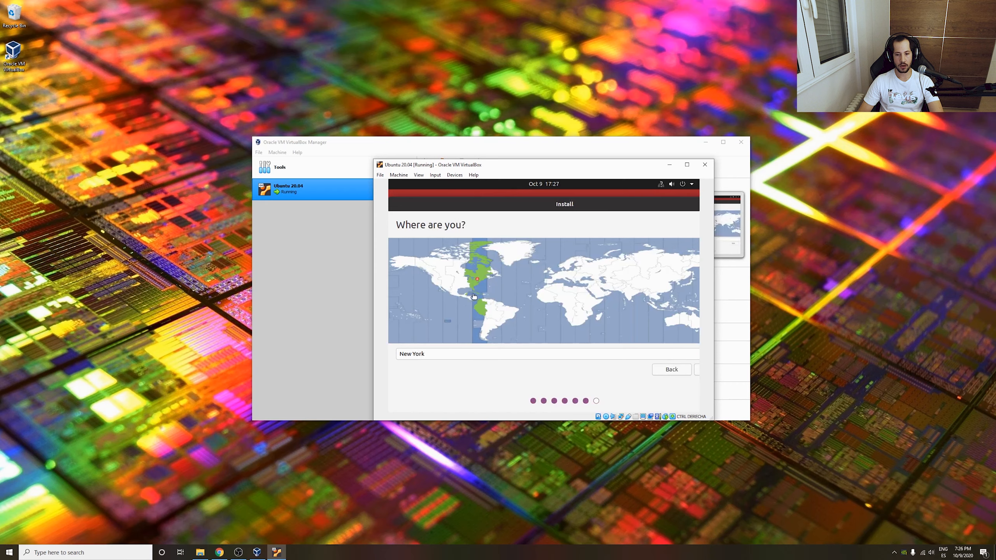
click(548, 282)
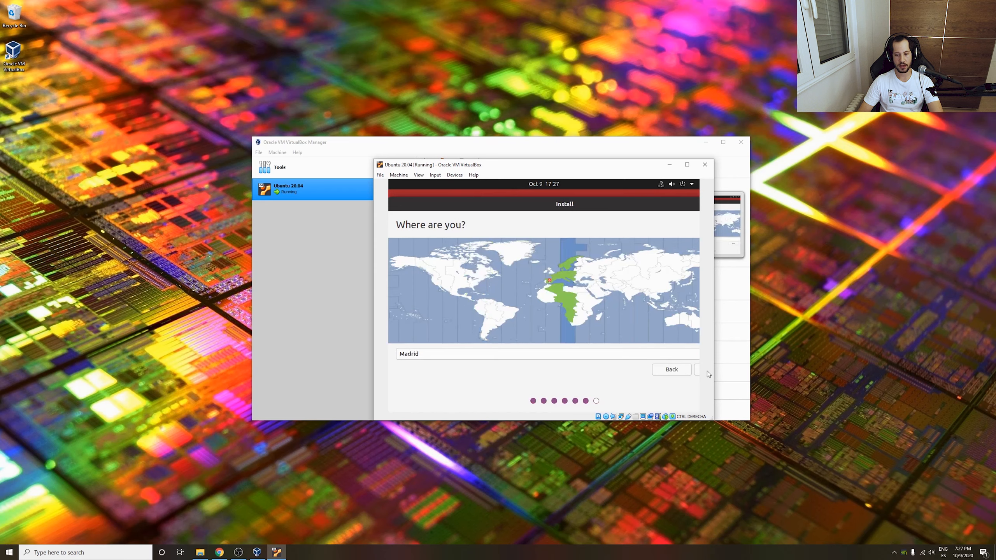
Enter the user's full name and change the computer name's suffix to -ubuntu.
click(697, 373)
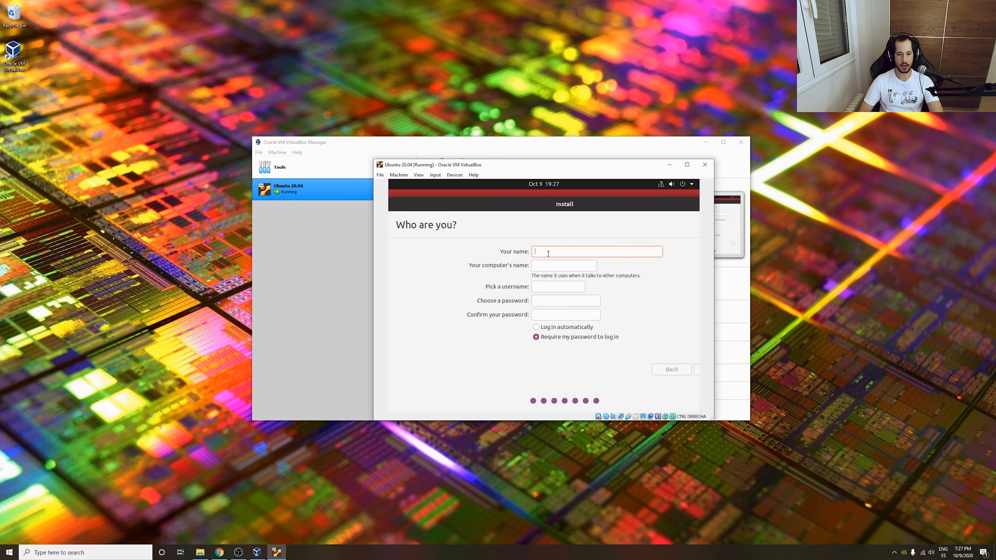
text(Manolo)
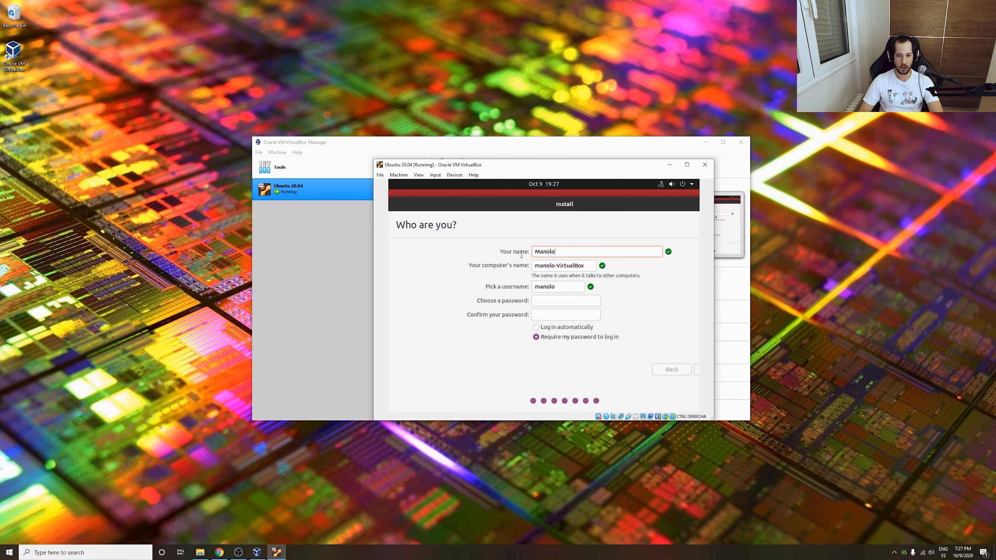
double_click(559, 266)
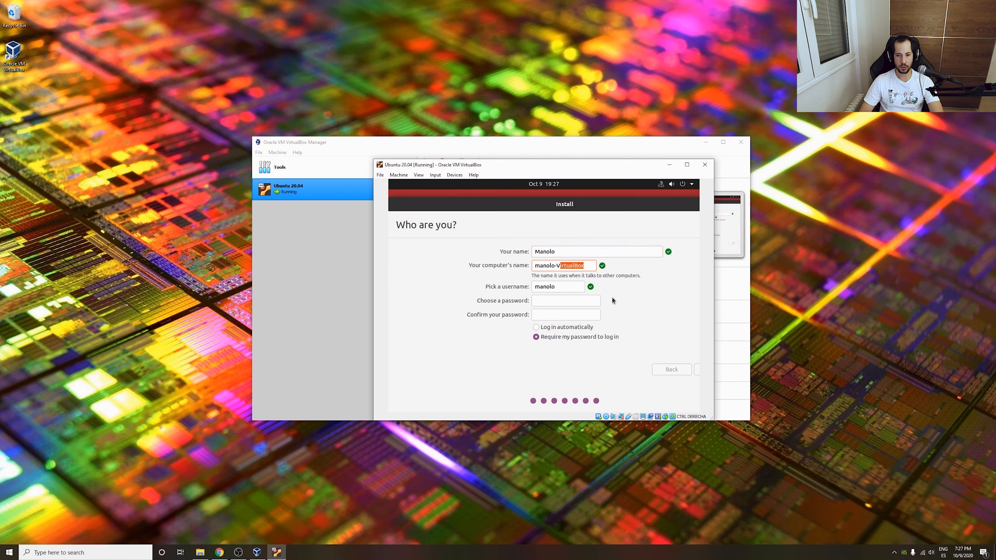
key(BackSpace)
text(ubuntu)
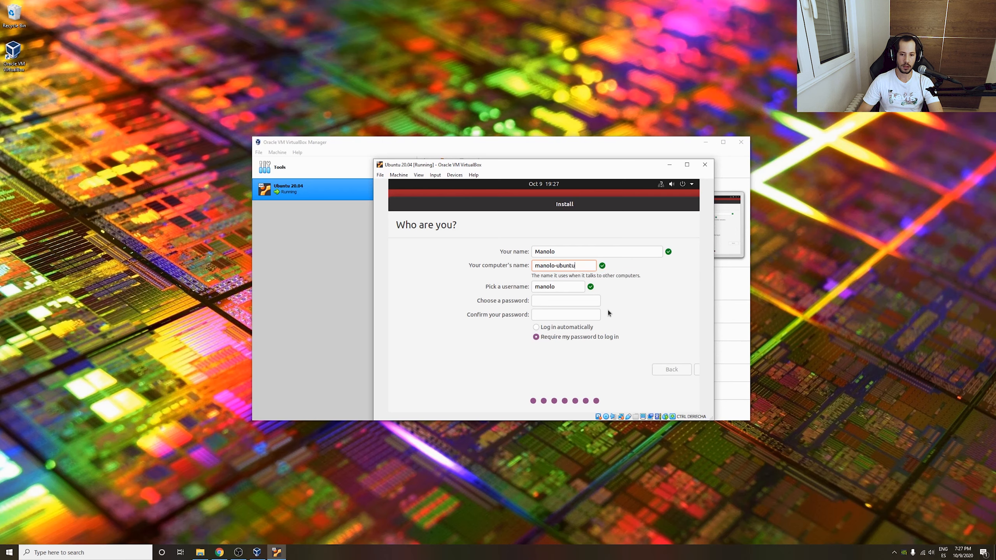
Enter and confirm the account password, then submit to start copying files.
click(561, 301)
text(••••)
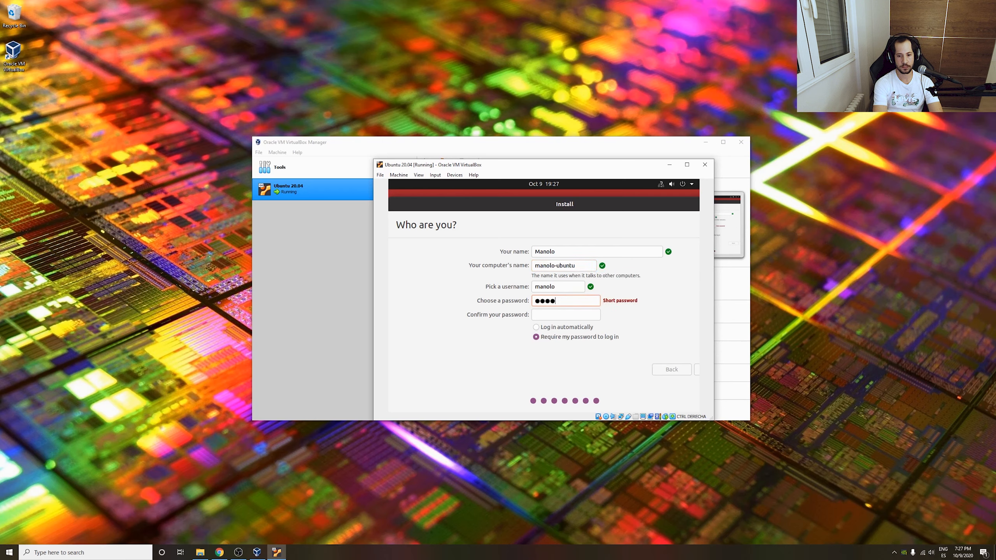
text(••)
key(Tab)
text(••)
text(56)
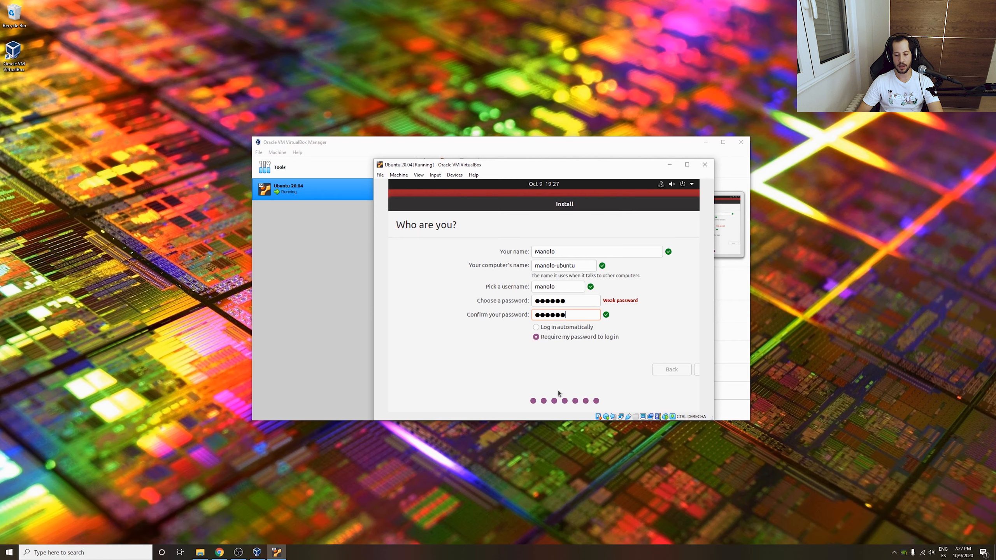
click(697, 371)
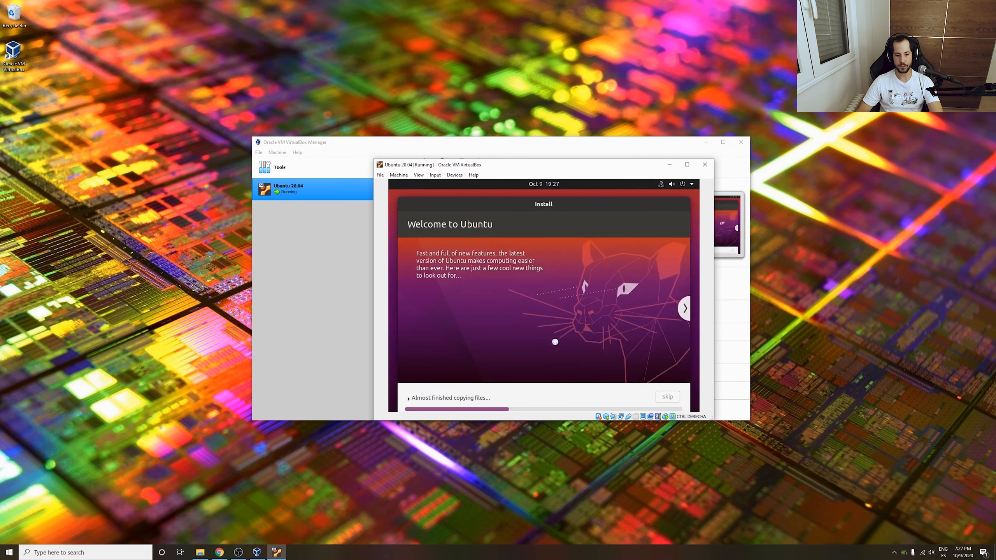